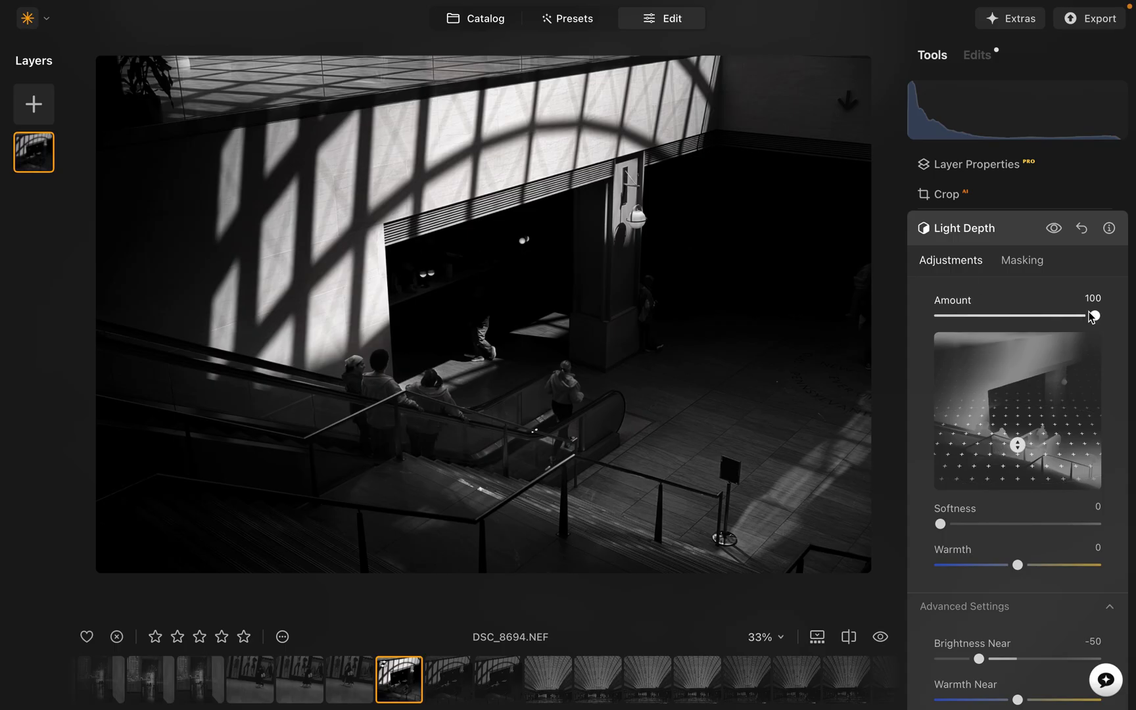
Set the Light Depth amount to 100 and move the light's depth point back to the middle distance around the doorway.
{"action": "left_click_drag", "start_coordinate": [1093, 317], "coordinate": [1118, 320]}
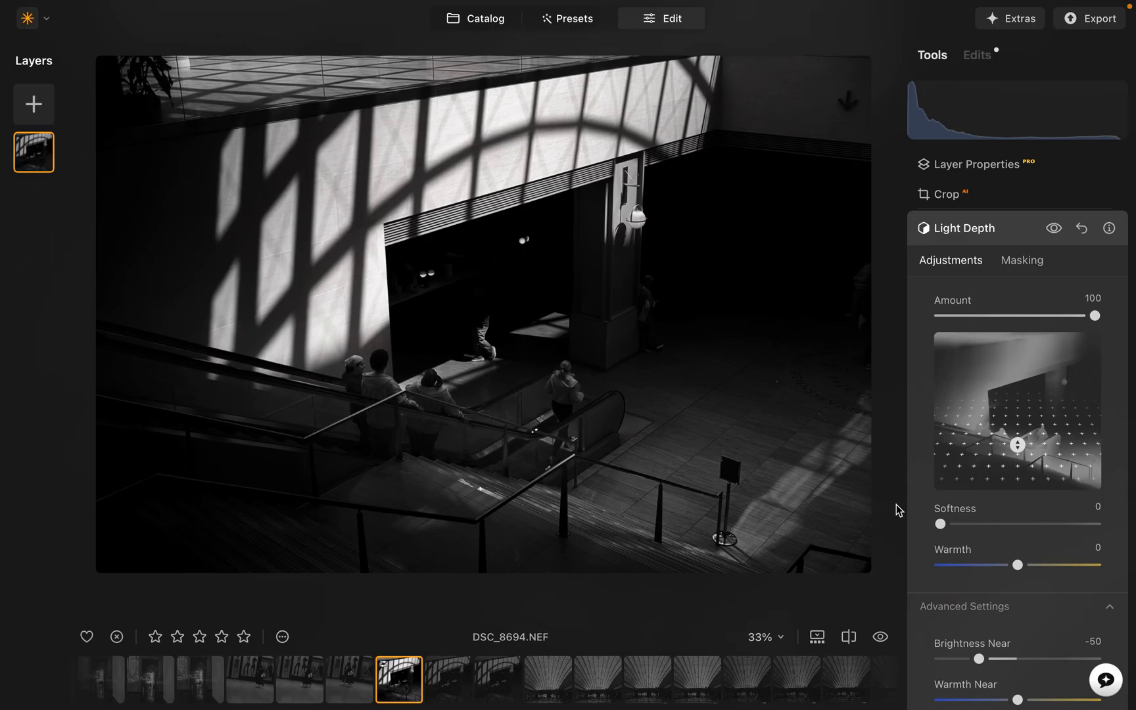
{"action": "mouse_move", "coordinate": [1027, 454]}
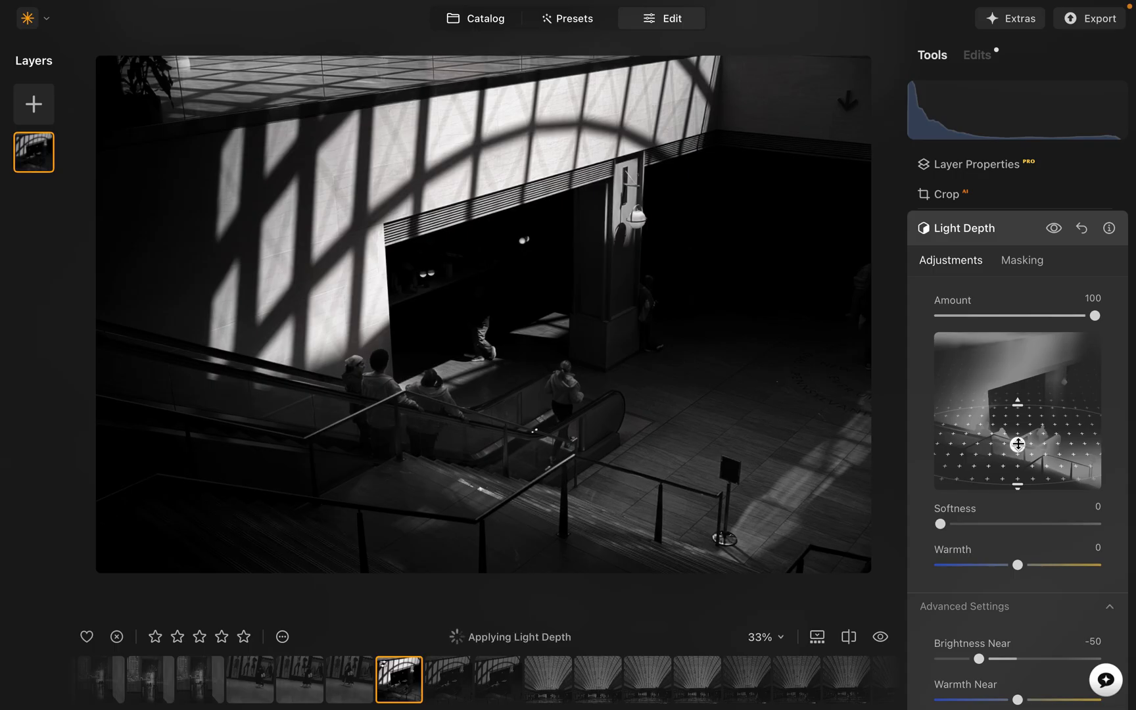
{"action": "left_click_drag", "start_coordinate": [1018, 444], "coordinate": [1019, 356]}
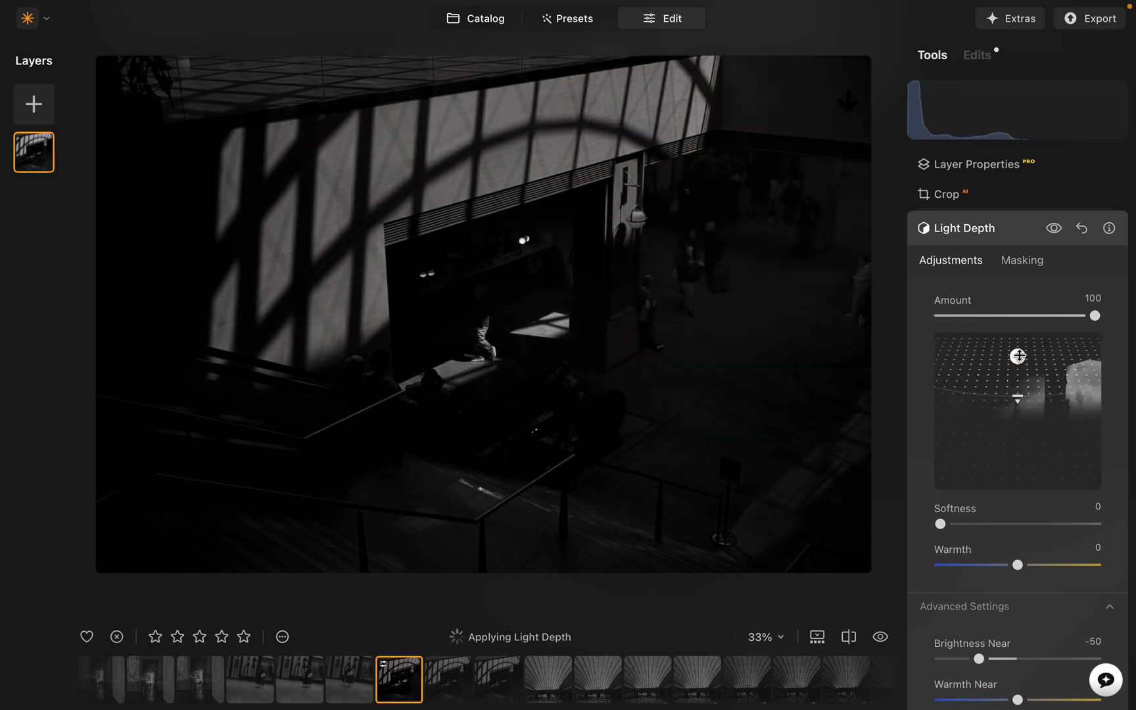
{"action": "left_click_drag", "start_coordinate": [1018, 356], "coordinate": [1016, 413]}
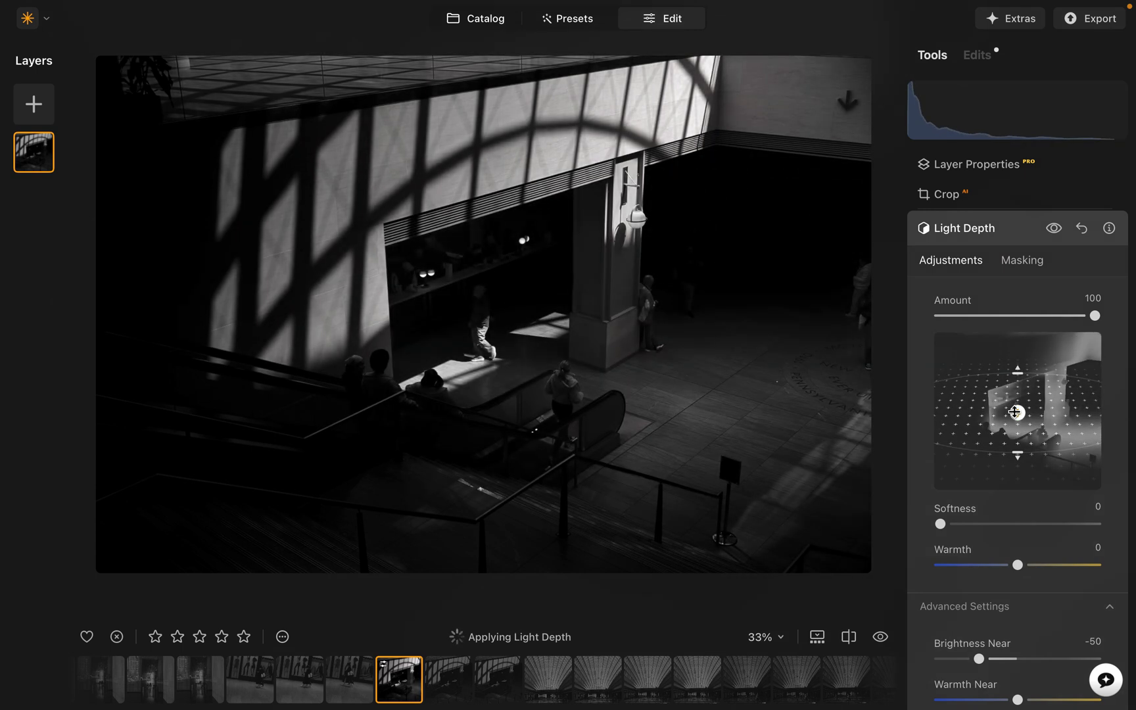
{"action": "left_click_drag", "start_coordinate": [1016, 413], "coordinate": [1017, 454]}
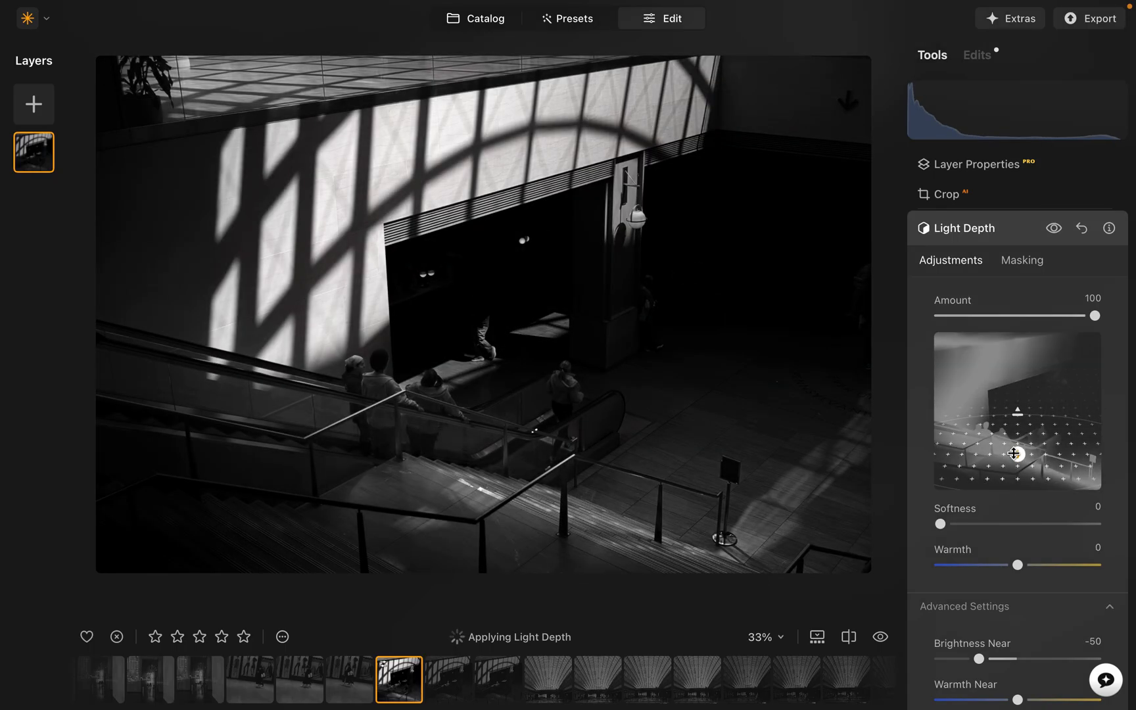
{"action": "mouse_move", "coordinate": [1015, 453]}
{"action": "left_mouse_down"}
{"action": "mouse_move", "coordinate": [1016, 469]}
{"action": "mouse_move", "coordinate": [1007, 409]}
{"action": "left_mouse_up"}
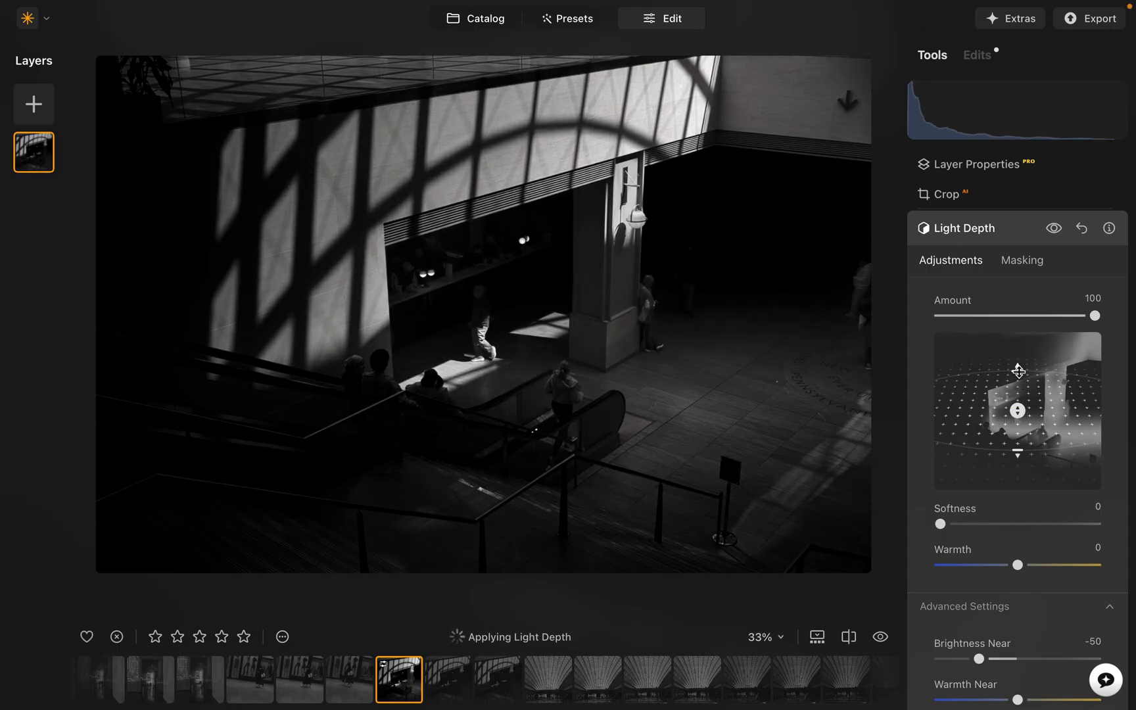
Widen the lit depth range around the Light Depth point so the light extends further in both directions.
{"action": "left_click_drag", "start_coordinate": [1018, 372], "coordinate": [1019, 348]}
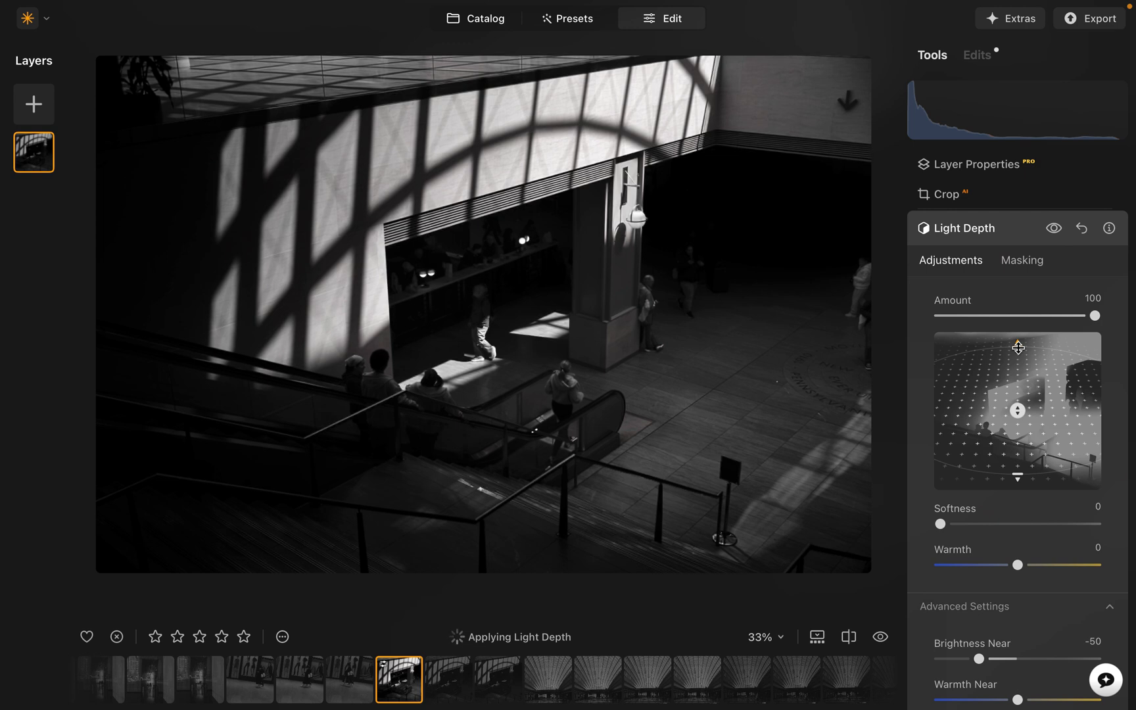
{"action": "left_click_drag", "start_coordinate": [1019, 348], "coordinate": [1019, 350]}
{"action": "mouse_move", "coordinate": [1019, 348]}
{"action": "left_mouse_down"}
{"action": "mouse_move", "coordinate": [1019, 374]}
{"action": "mouse_move", "coordinate": [1016, 352]}
{"action": "left_mouse_up"}
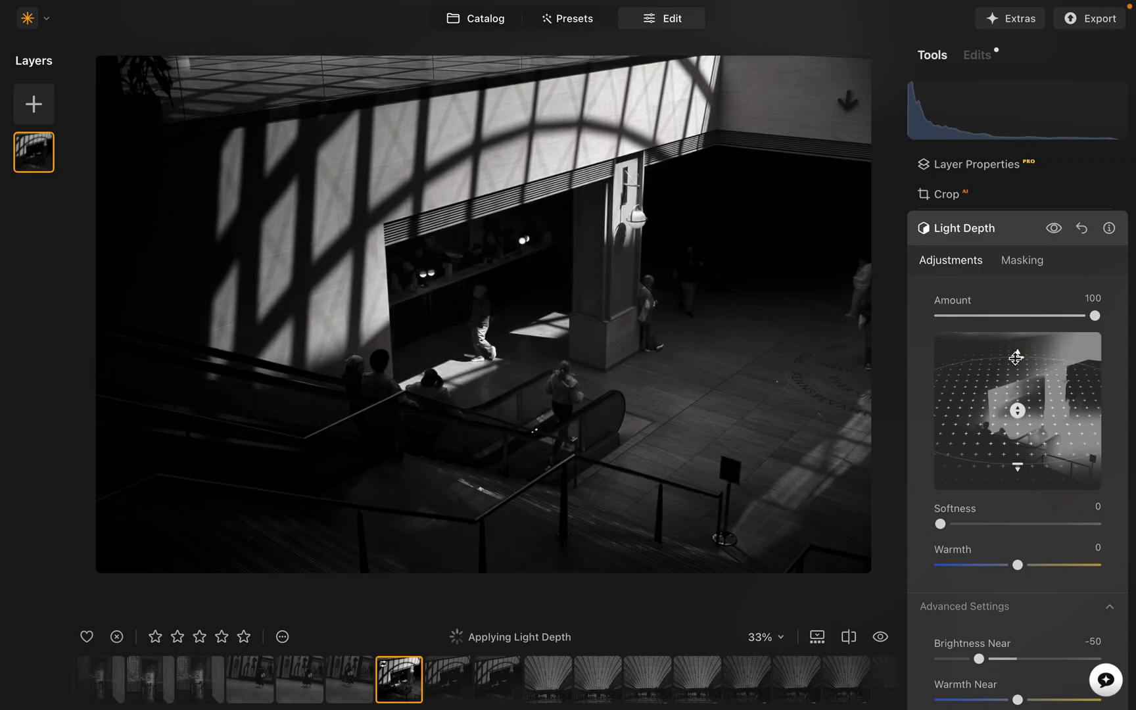
Try the Light Depth softness at 100 and restore it to 0, then test the warmth and restore it to 0.
{"action": "left_click", "coordinate": [941, 525]}
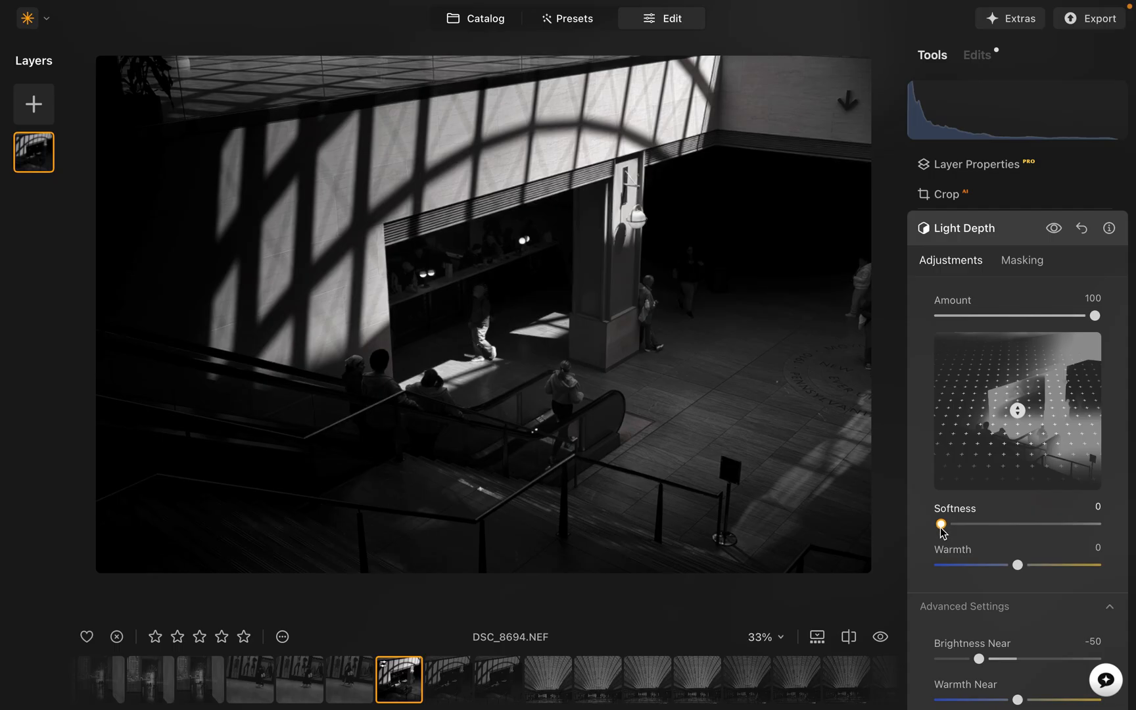
{"action": "left_click_drag", "start_coordinate": [941, 526], "coordinate": [1101, 525]}
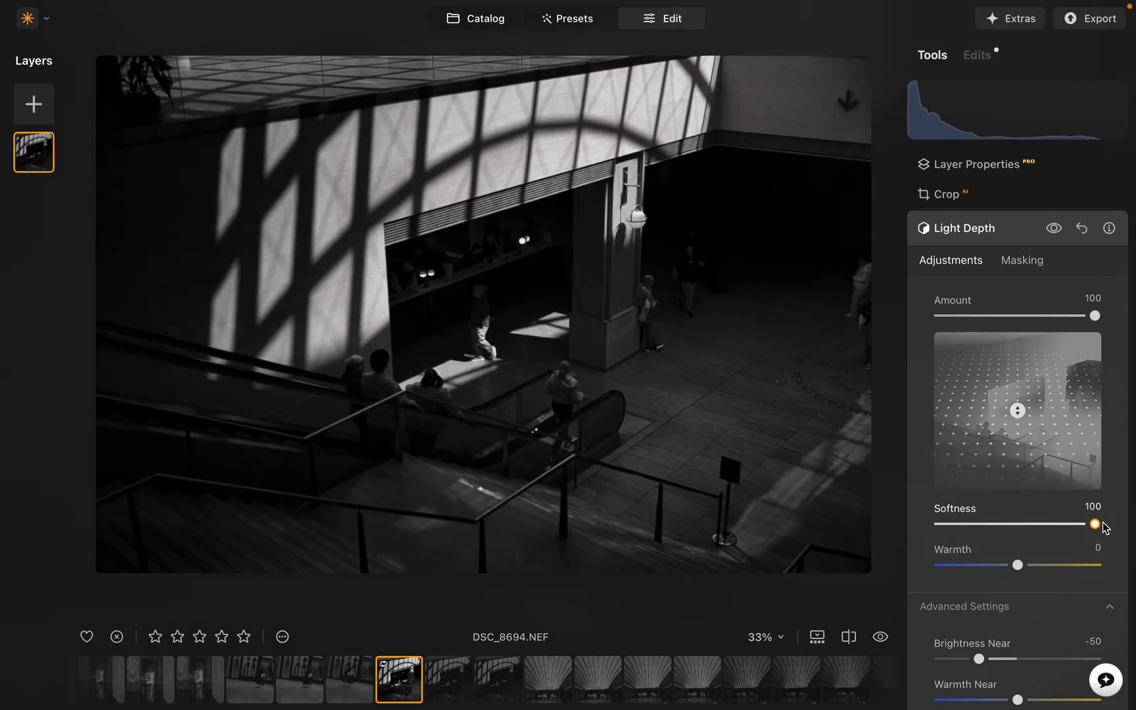
{"action": "left_click_drag", "start_coordinate": [1098, 526], "coordinate": [929, 532]}
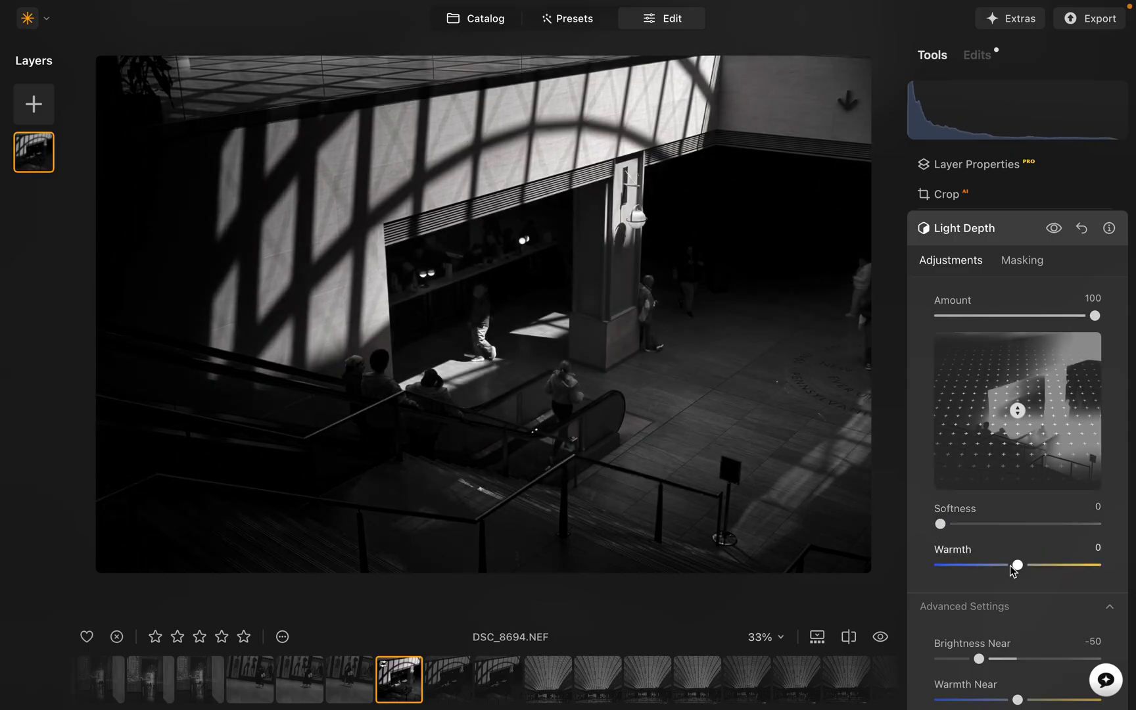
{"action": "mouse_move", "coordinate": [1011, 566]}
{"action": "left_mouse_down"}
{"action": "mouse_move", "coordinate": [1072, 566]}
{"action": "mouse_move", "coordinate": [960, 569]}
{"action": "mouse_move", "coordinate": [1009, 570]}
{"action": "left_mouse_up"}
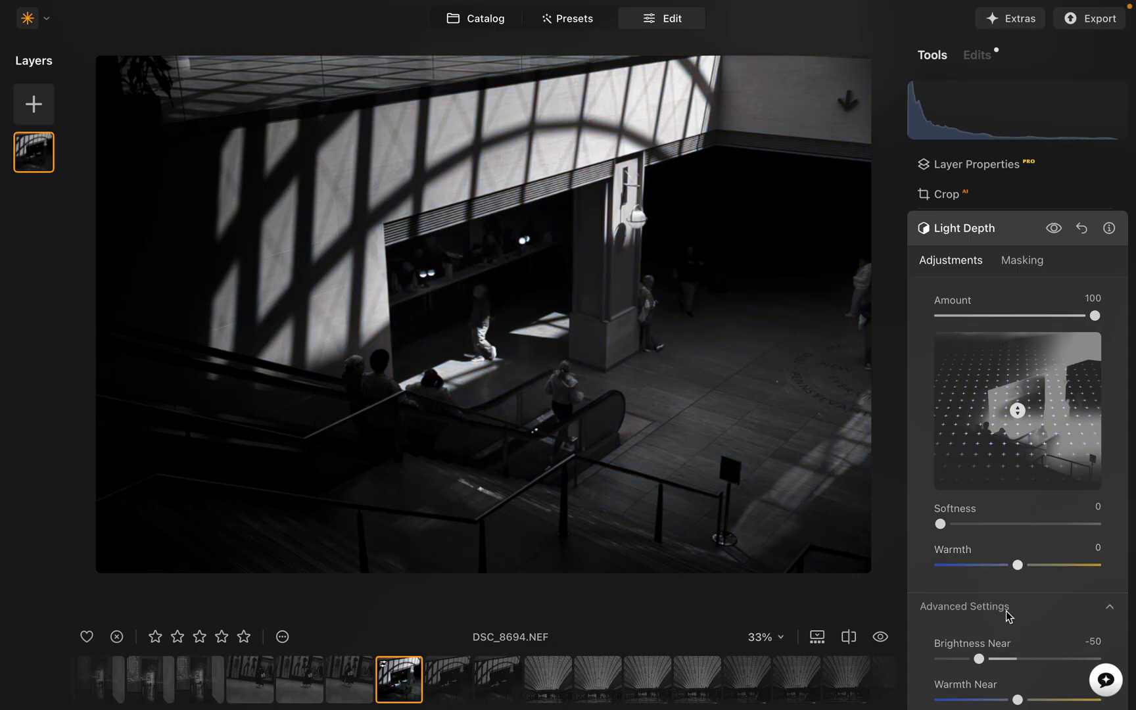
Try Brightness Near at -100 and at 44, and reset it to -50.
{"action": "scroll", "coordinate": [1008, 615], "scroll_direction": "down", "scroll_amount": 3}
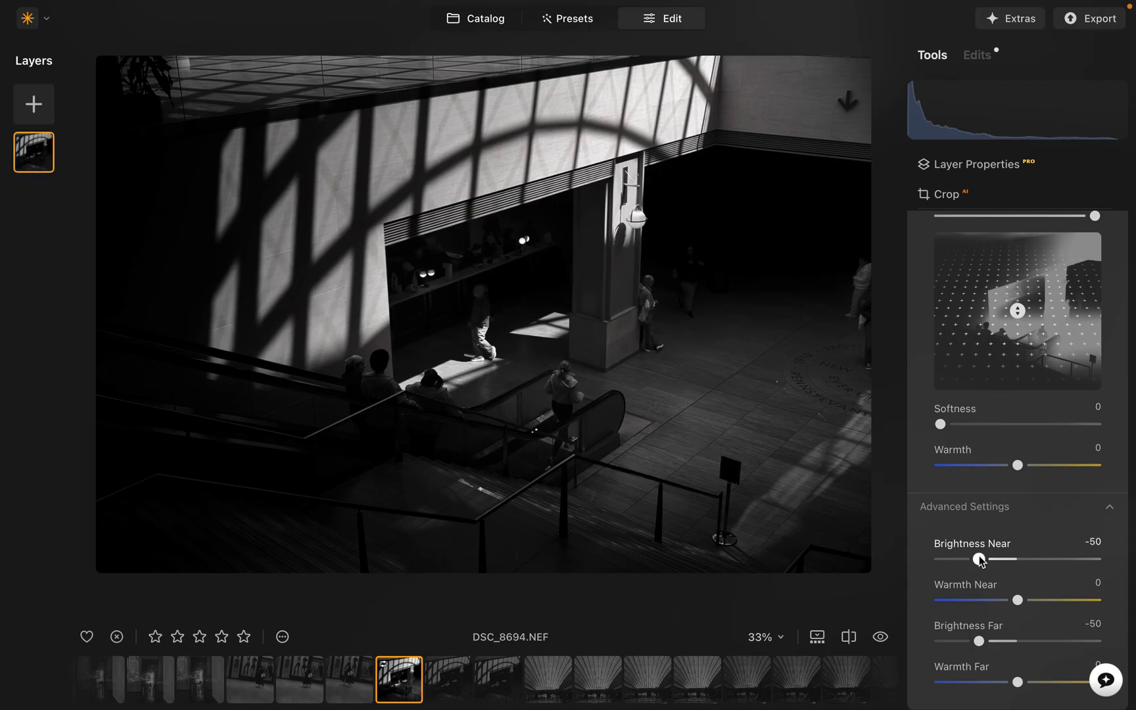
{"action": "left_click", "coordinate": [980, 559]}
{"action": "left_click", "coordinate": [980, 559]}
{"action": "left_click_drag", "start_coordinate": [980, 561], "coordinate": [976, 561]}
{"action": "left_click_drag", "start_coordinate": [977, 563], "coordinate": [926, 567]}
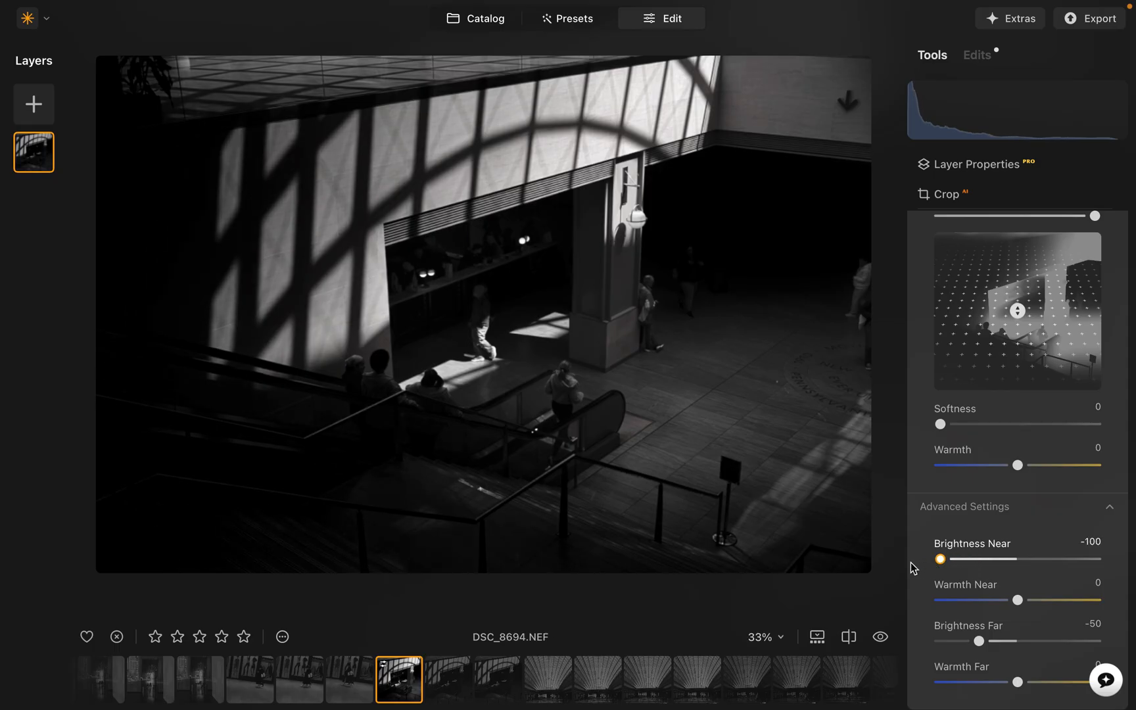
{"action": "left_click_drag", "start_coordinate": [941, 560], "coordinate": [1055, 557]}
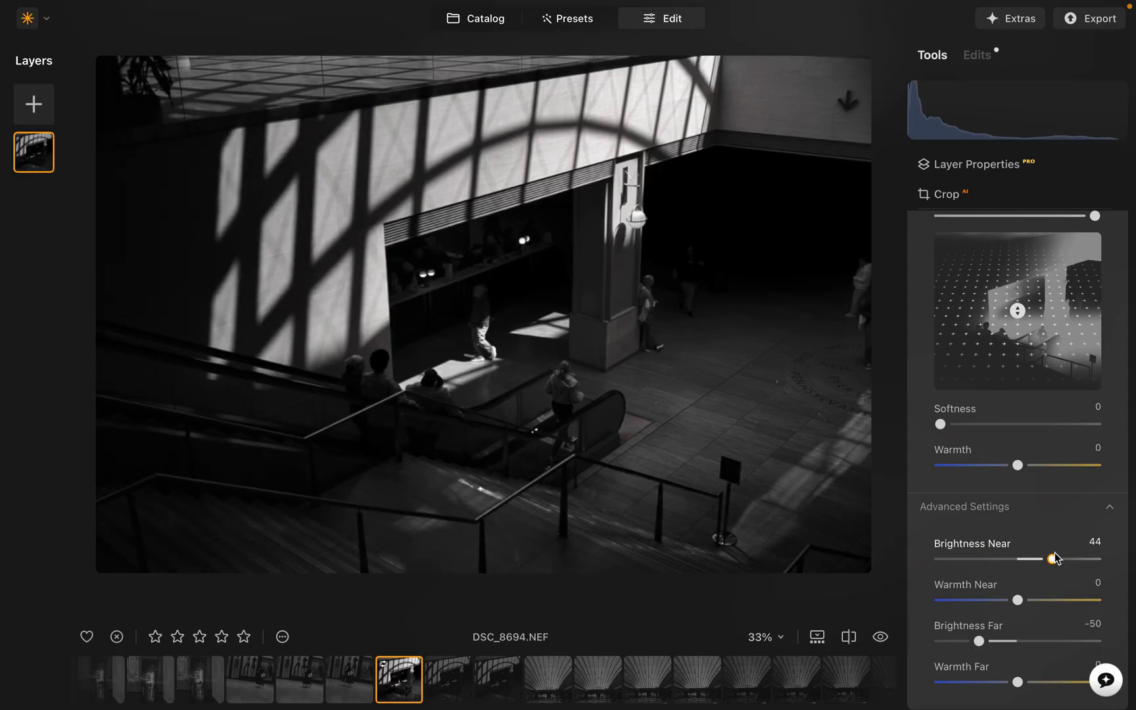
{"action": "left_click_drag", "start_coordinate": [1055, 559], "coordinate": [1027, 565]}
{"action": "double_click", "coordinate": [1024, 560]}
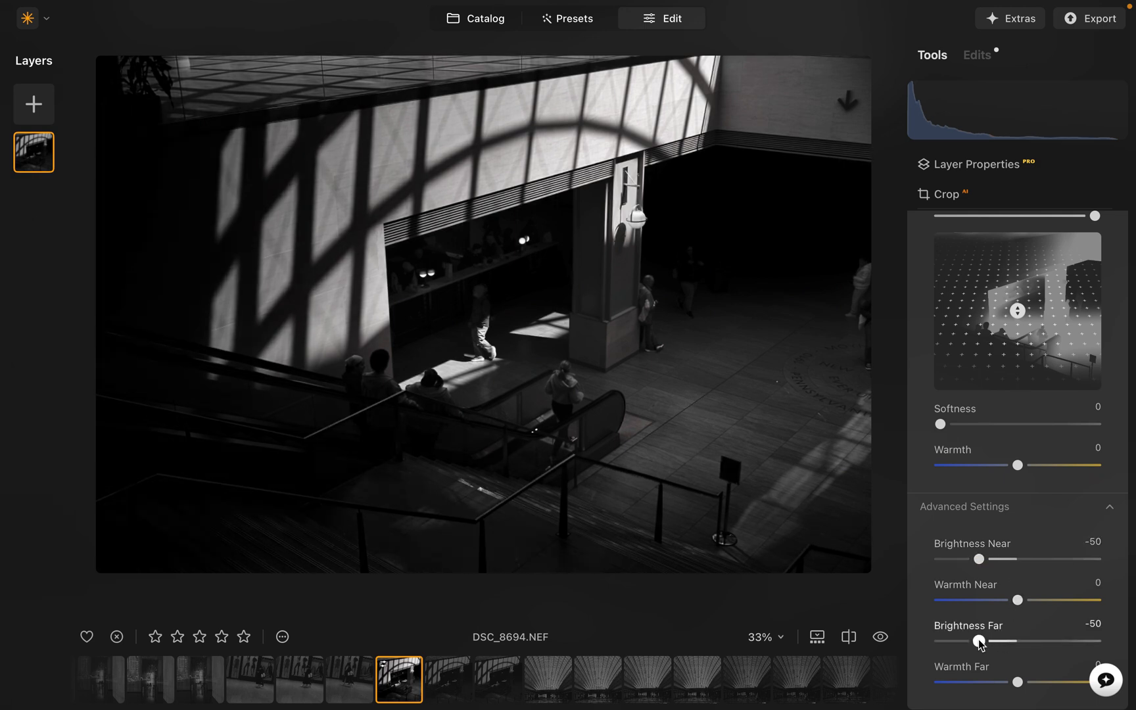
Try darker and brighter Brightness Far values, and restore it to -50.
{"action": "left_click_drag", "start_coordinate": [980, 643], "coordinate": [896, 662]}
{"action": "left_click_drag", "start_coordinate": [896, 663], "coordinate": [1030, 643]}
{"action": "left_click_drag", "start_coordinate": [1094, 644], "coordinate": [980, 643]}
Erase the Light Depth effect from the photo's upper-right wall and lower-right floor using a size 244 mask brush.
{"action": "scroll", "coordinate": [987, 552], "scroll_direction": "up", "scroll_amount": 1}
{"action": "scroll", "coordinate": [993, 561], "scroll_direction": "up", "scroll_amount": 2}
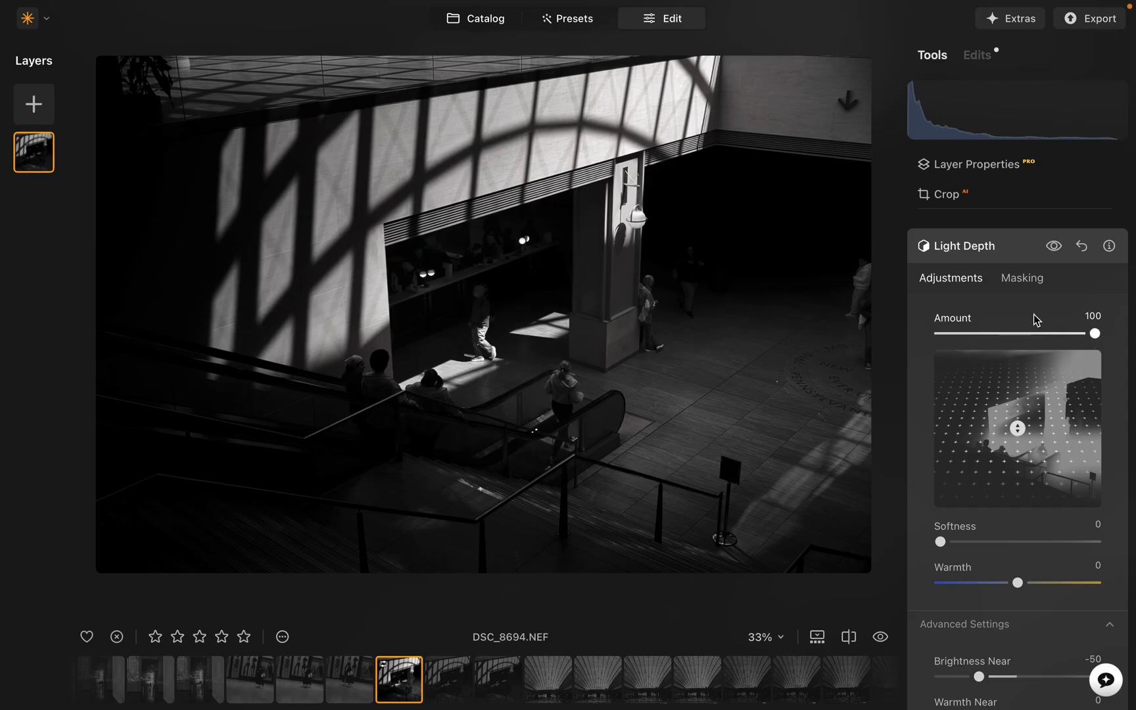
{"action": "left_click", "coordinate": [1019, 282]}
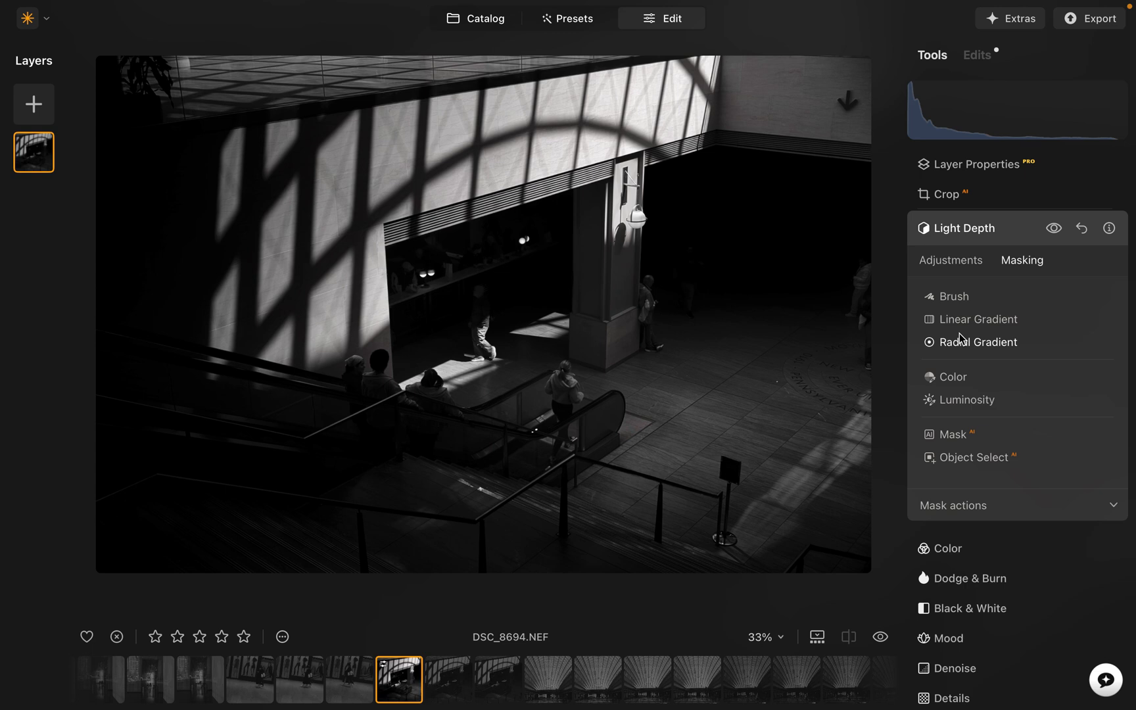
{"action": "left_click", "coordinate": [958, 302]}
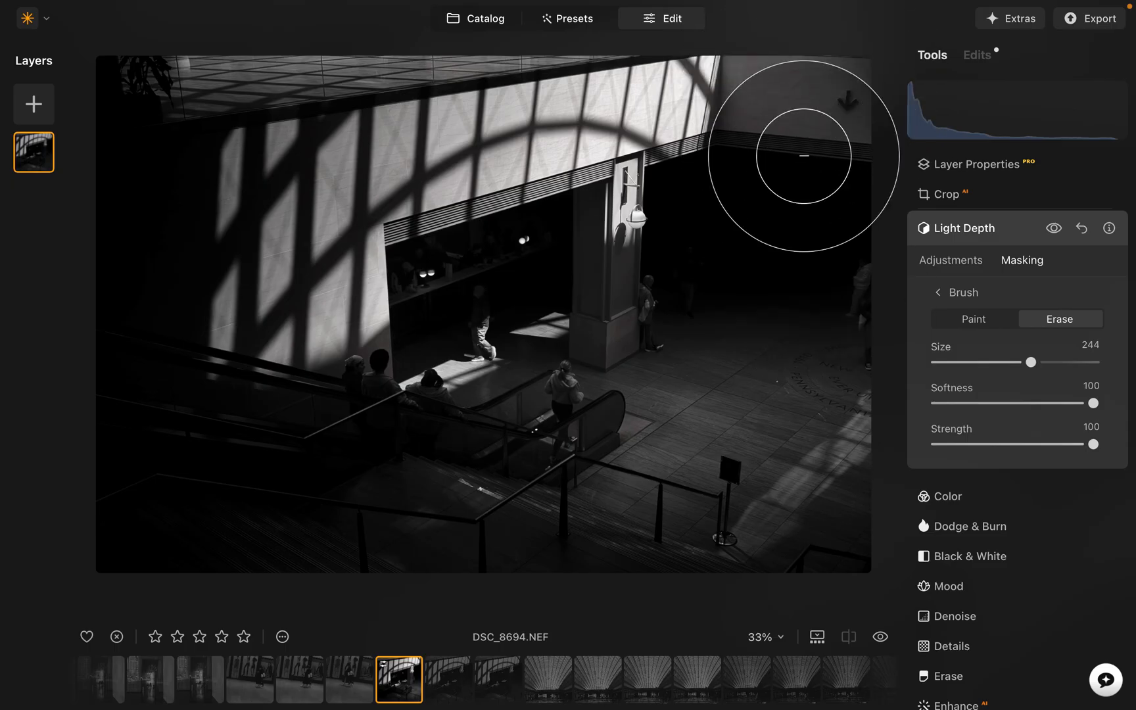
{"action": "left_click", "coordinate": [1064, 327]}
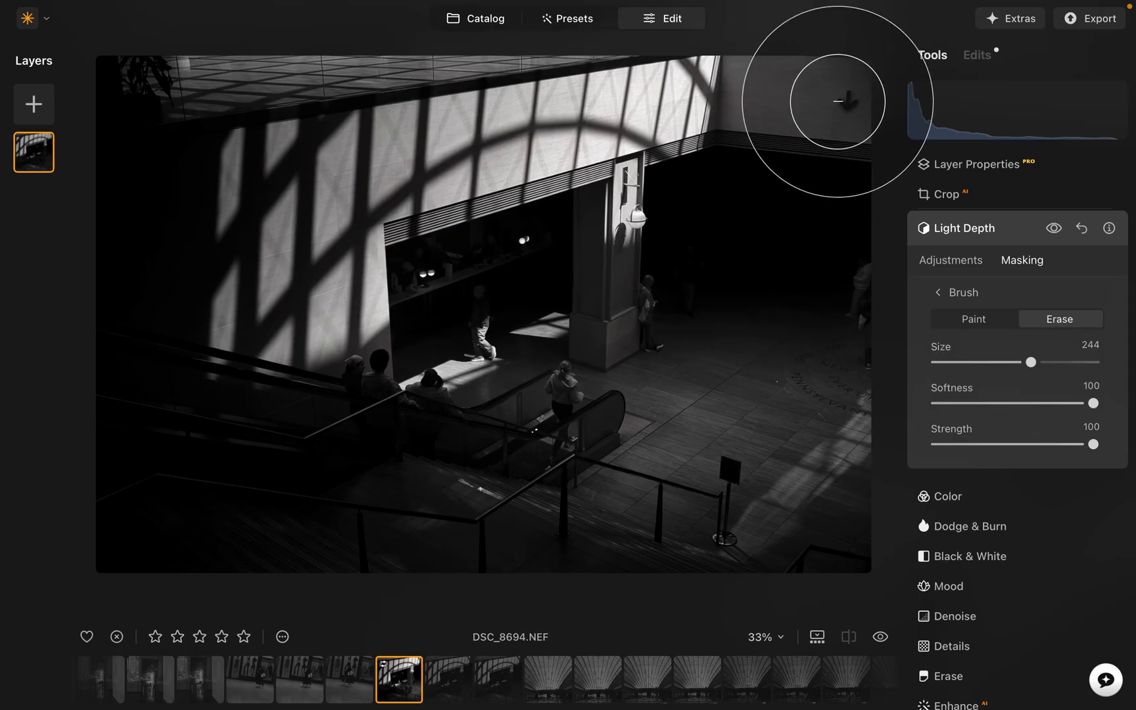
{"action": "left_click", "coordinate": [838, 102]}
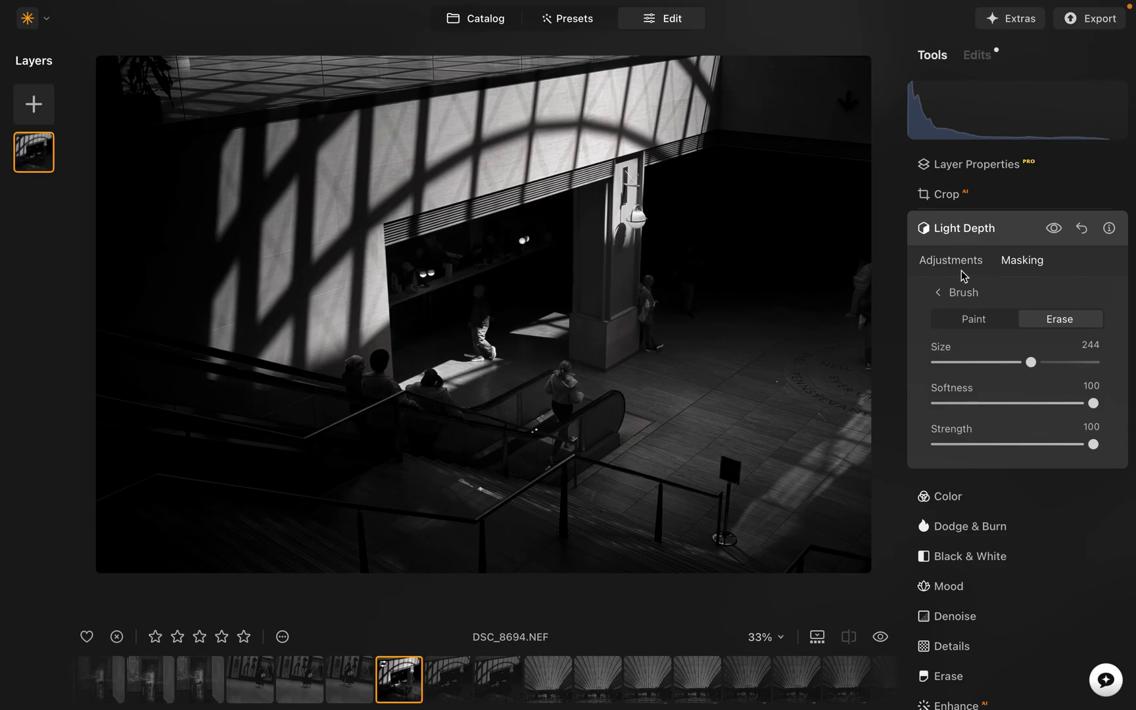
{"action": "mouse_move", "coordinate": [819, 411]}
{"action": "left_mouse_down"}
{"action": "mouse_move", "coordinate": [728, 516]}
{"action": "mouse_move", "coordinate": [821, 448]}
{"action": "mouse_move", "coordinate": [858, 380]}
{"action": "mouse_move", "coordinate": [801, 478]}
{"action": "mouse_move", "coordinate": [727, 524]}
{"action": "mouse_move", "coordinate": [818, 422]}
{"action": "left_mouse_up"}
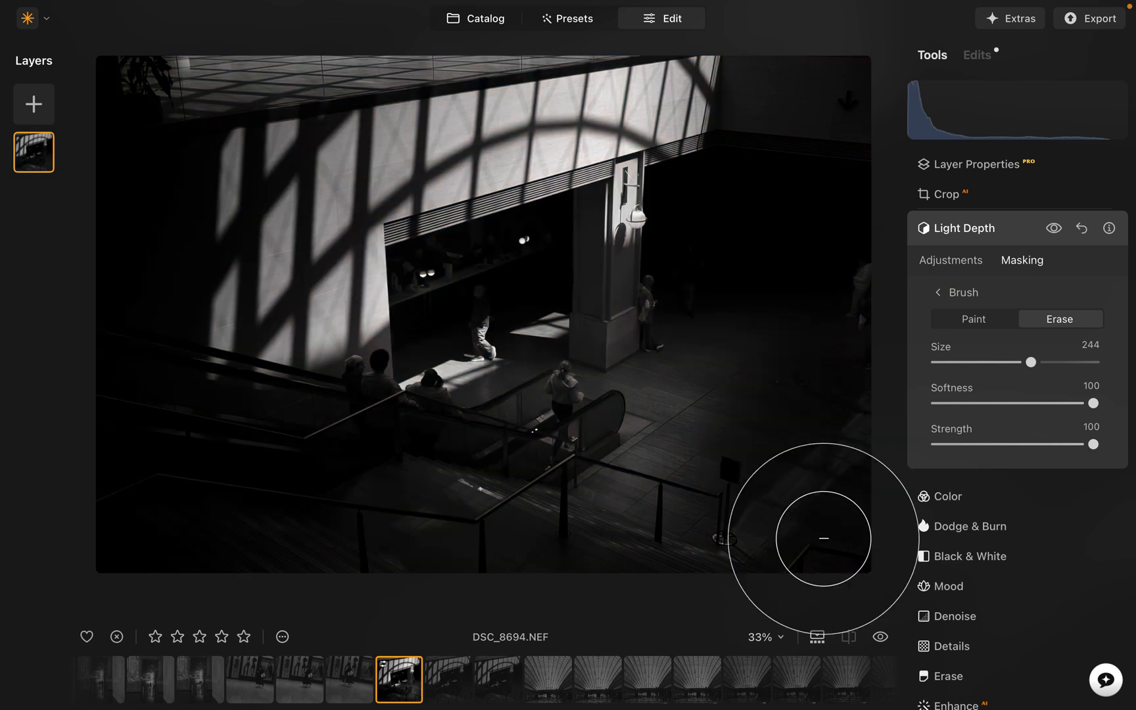
{"action": "left_click", "coordinate": [940, 292]}
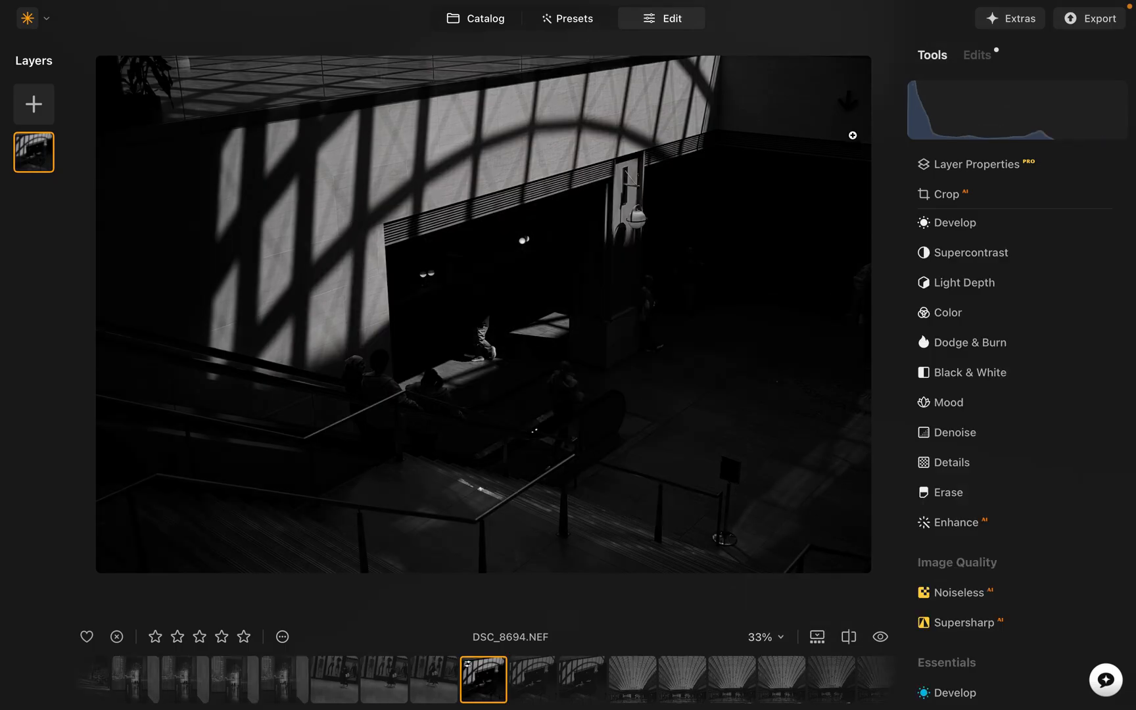
Paint a Light Depth brush mask at size 76 over the doorway interior and the pillar with the lamp.
{"action": "left_click", "coordinate": [957, 293]}
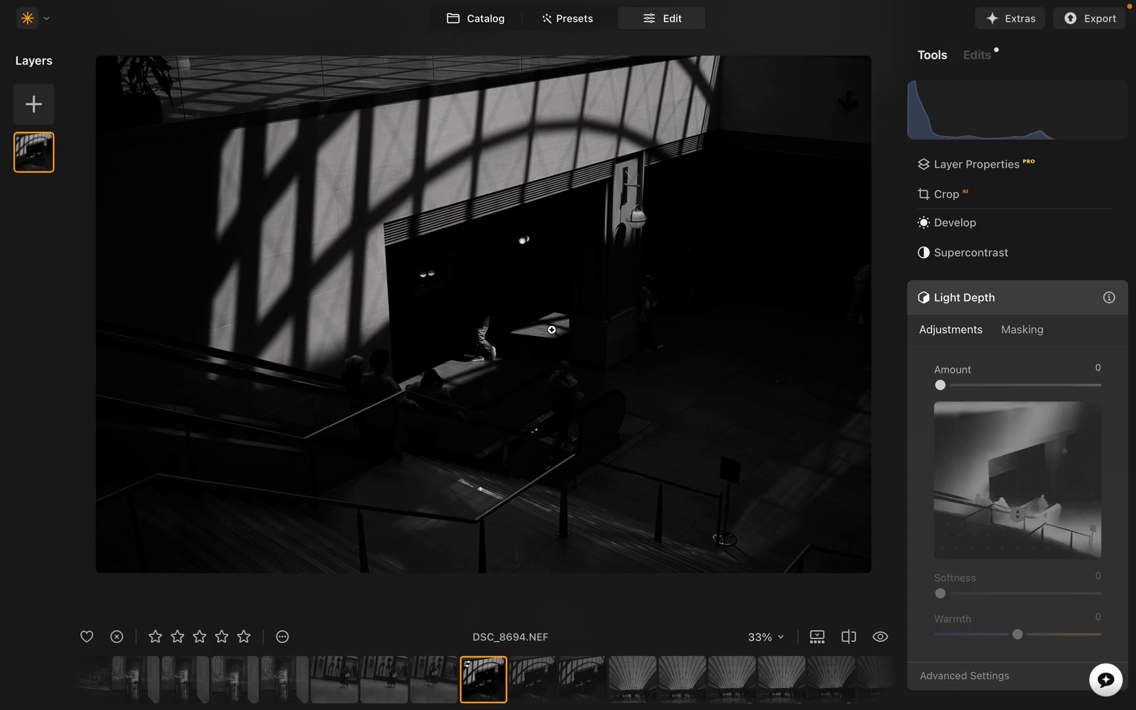
{"action": "left_click", "coordinate": [1022, 334]}
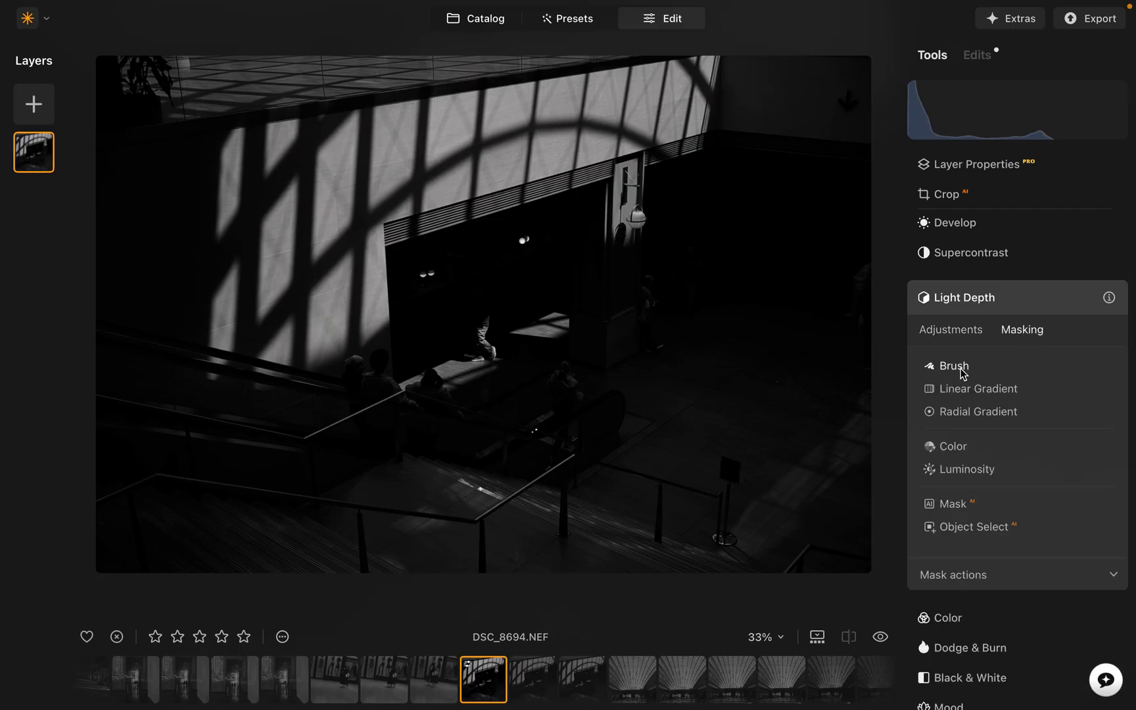
{"action": "left_click", "coordinate": [962, 372]}
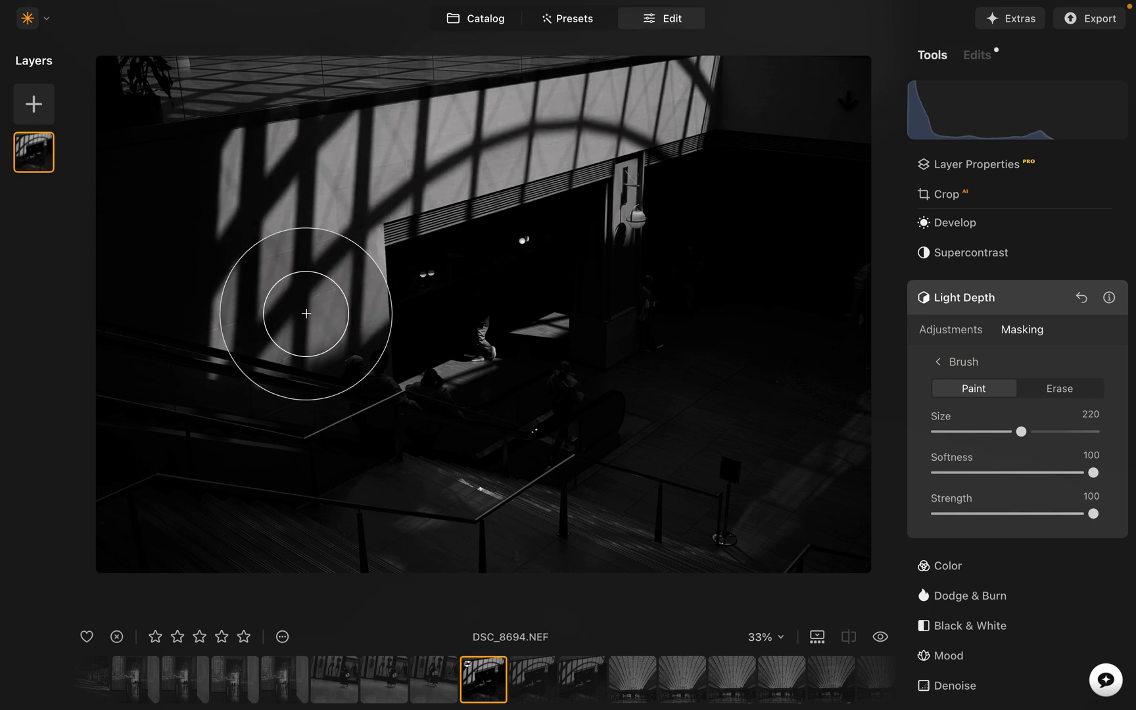
{"action": "key", "text": "bracketleft"}
{"action": "key", "text": "bracketleft"}
{"action": "key", "text": "bracketleft"}
{"action": "key", "text": "bracketleft"}
{"action": "key", "text": "bracketleft"}
{"action": "key", "text": "bracketleft"}
{"action": "key", "text": "bracketleft"}
{"action": "key", "text": "bracketleft"}
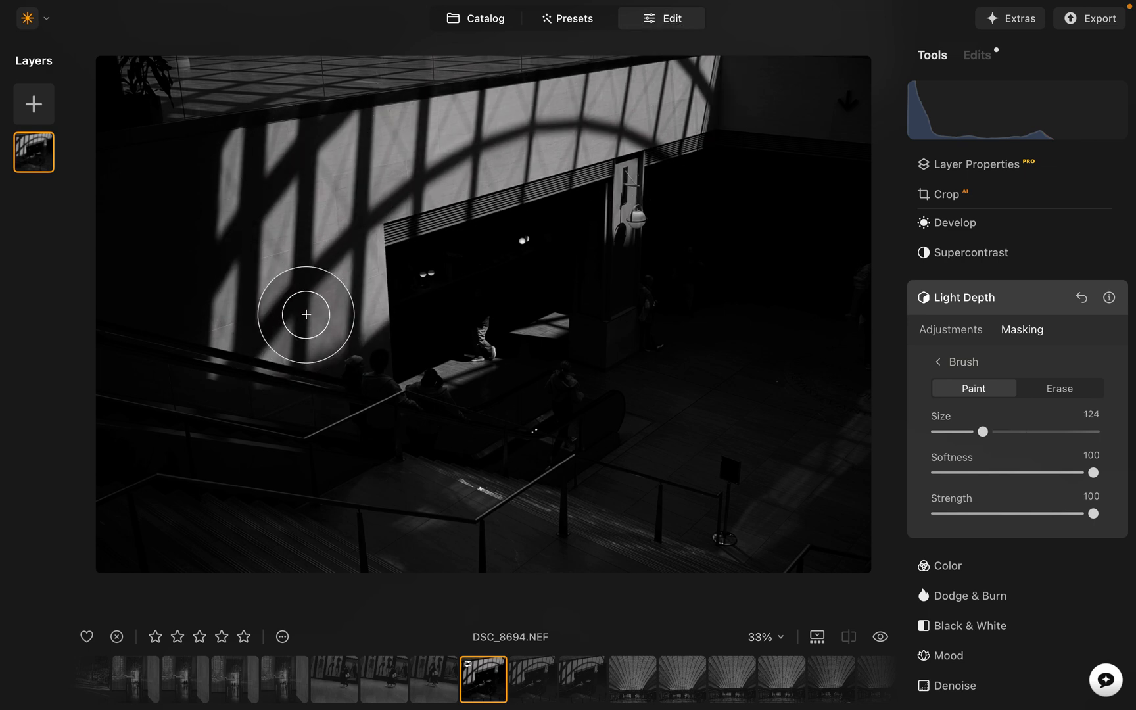
{"action": "key", "text": "bracketleft"}
{"action": "key", "text": "bracketleft"}
{"action": "key", "text": "bracketleft"}
{"action": "key", "text": "bracketleft"}
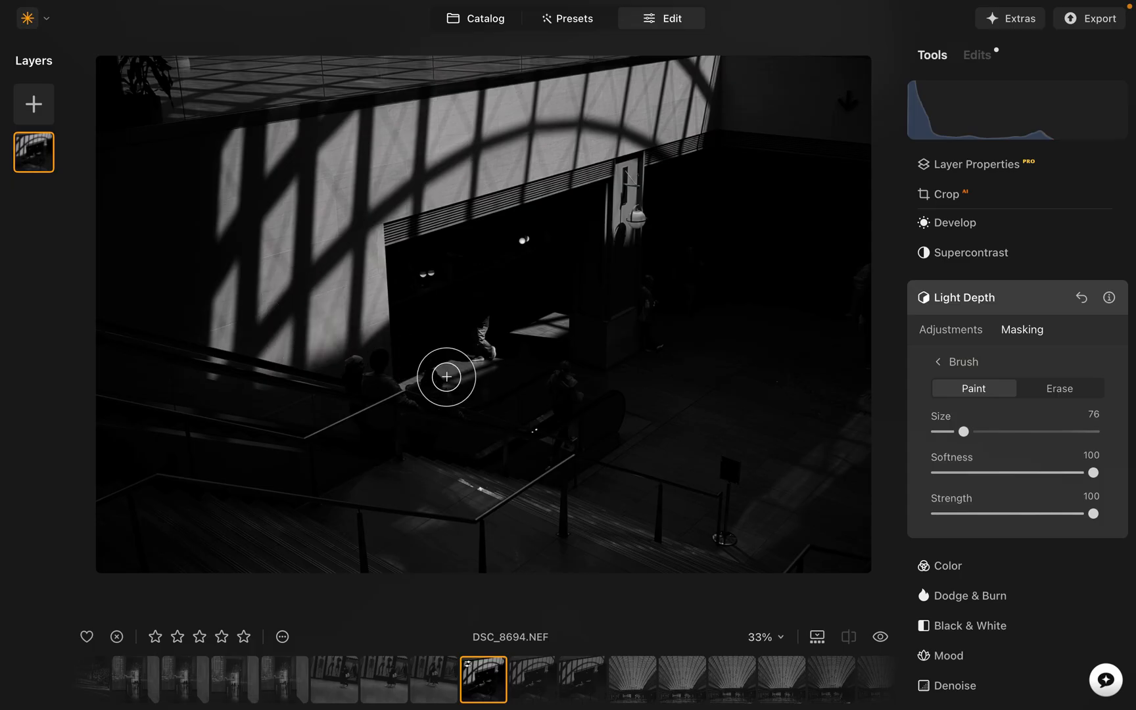
{"action": "mouse_move", "coordinate": [447, 377]}
{"action": "left_mouse_down"}
{"action": "mouse_move", "coordinate": [484, 337]}
{"action": "mouse_move", "coordinate": [560, 319]}
{"action": "mouse_move", "coordinate": [593, 282]}
{"action": "left_mouse_up"}
{"action": "left_click_drag", "start_coordinate": [630, 198], "coordinate": [627, 218]}
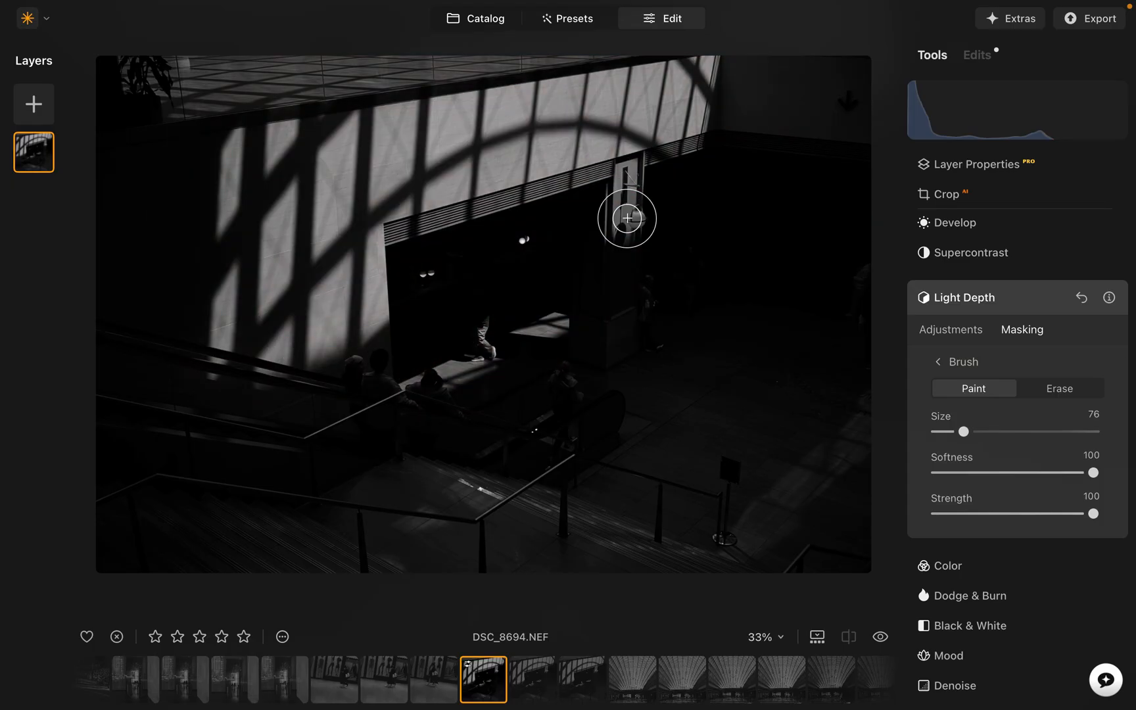
Set the masked Light Depth amount to 100 and move the light's depth point from the foreground to the far distance.
{"action": "left_click", "coordinate": [965, 337]}
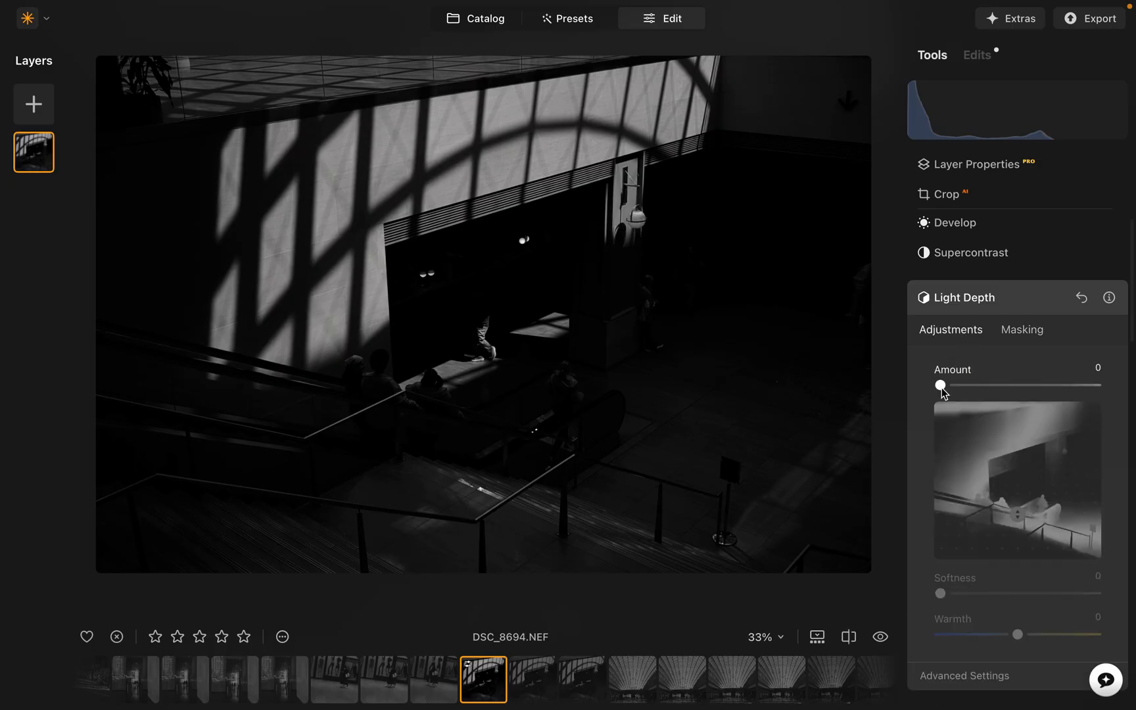
{"action": "left_click_drag", "start_coordinate": [940, 386], "coordinate": [1126, 398]}
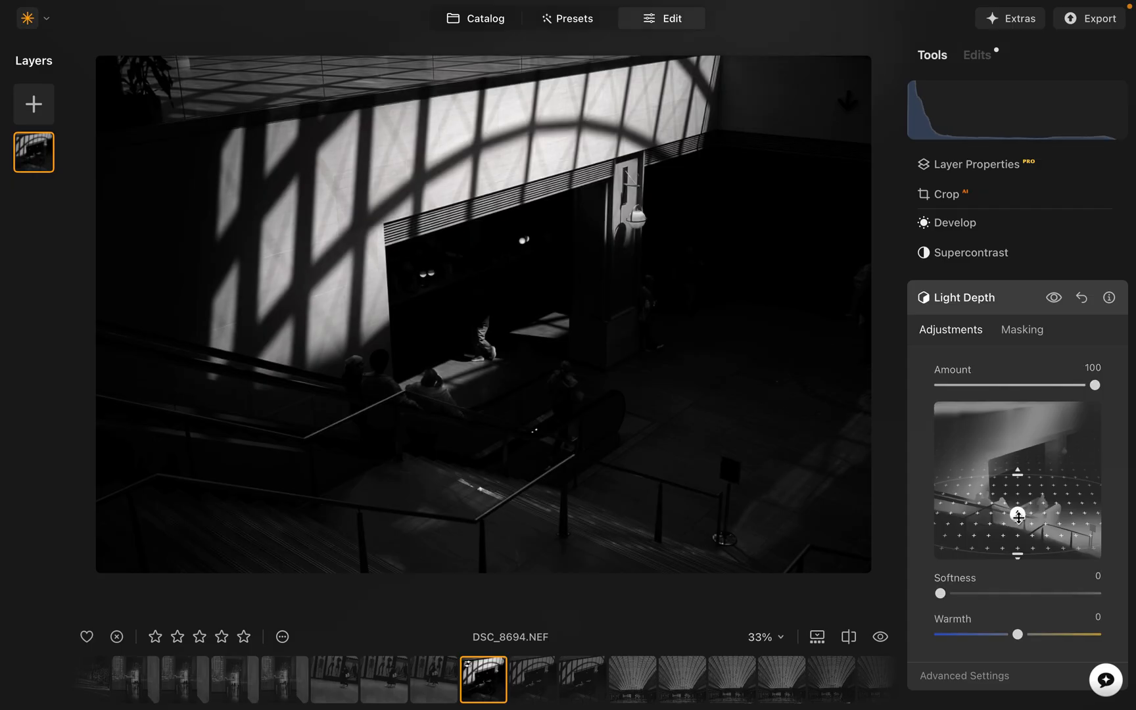
{"action": "mouse_move", "coordinate": [1018, 516]}
{"action": "left_mouse_down"}
{"action": "mouse_move", "coordinate": [1014, 441]}
{"action": "mouse_move", "coordinate": [1017, 549]}
{"action": "mouse_move", "coordinate": [1017, 464]}
{"action": "mouse_move", "coordinate": [1013, 507]}
{"action": "left_mouse_up"}
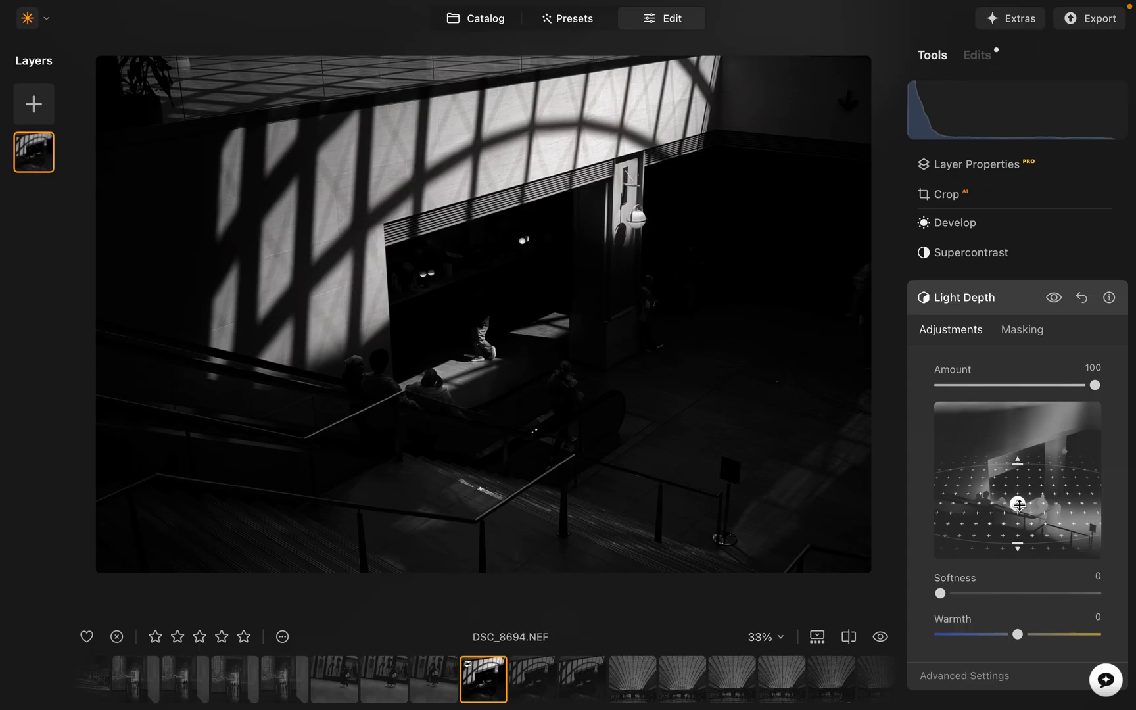
{"action": "left_click_drag", "start_coordinate": [1019, 505], "coordinate": [1019, 456]}
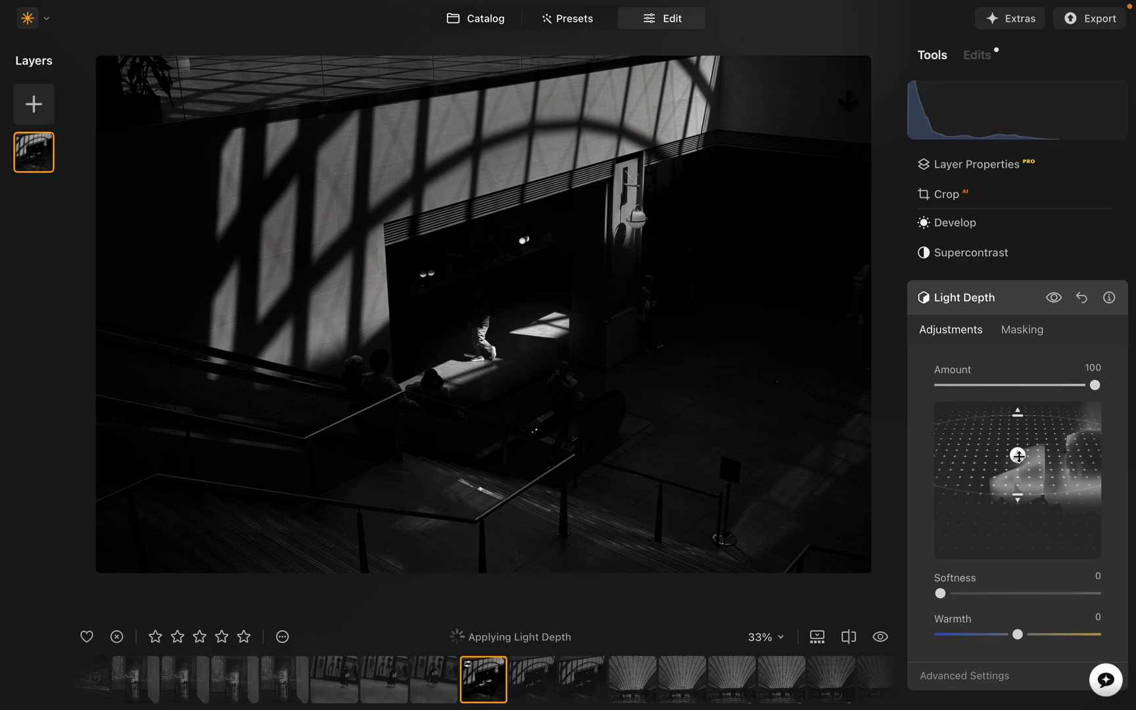
Create a Light Depth luminosity mask limited to the dark tones, with a narrowed range and a shortened highlight falloff.
{"action": "left_click", "coordinate": [1022, 329]}
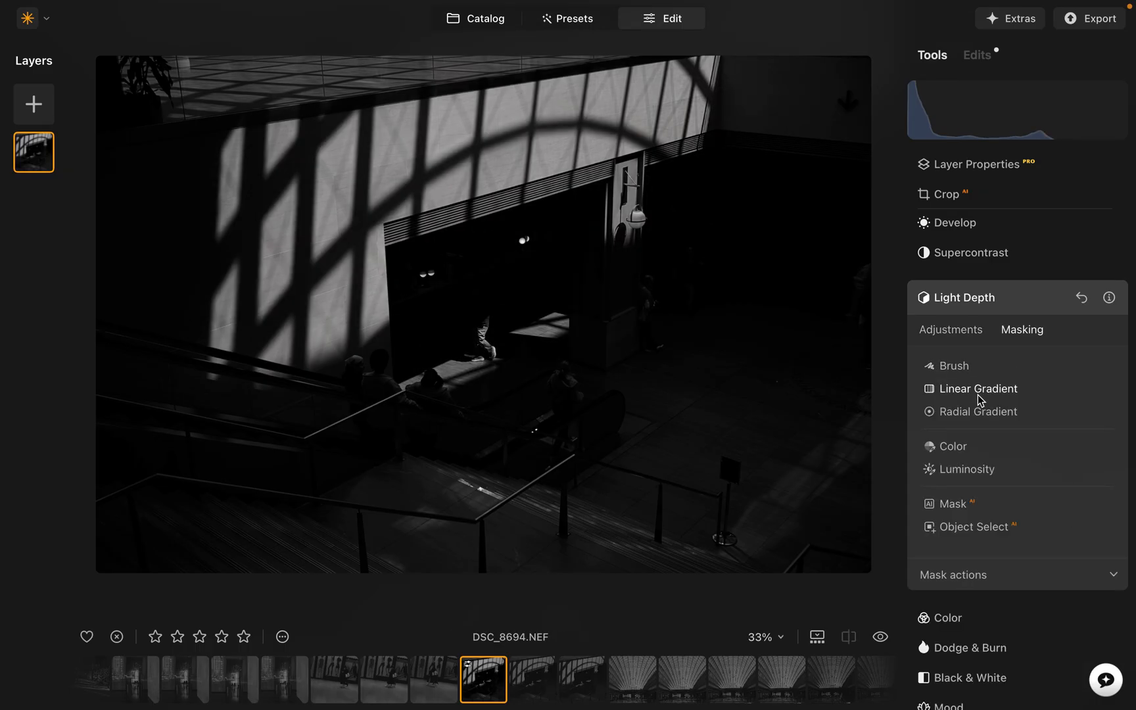
{"action": "left_click", "coordinate": [959, 474]}
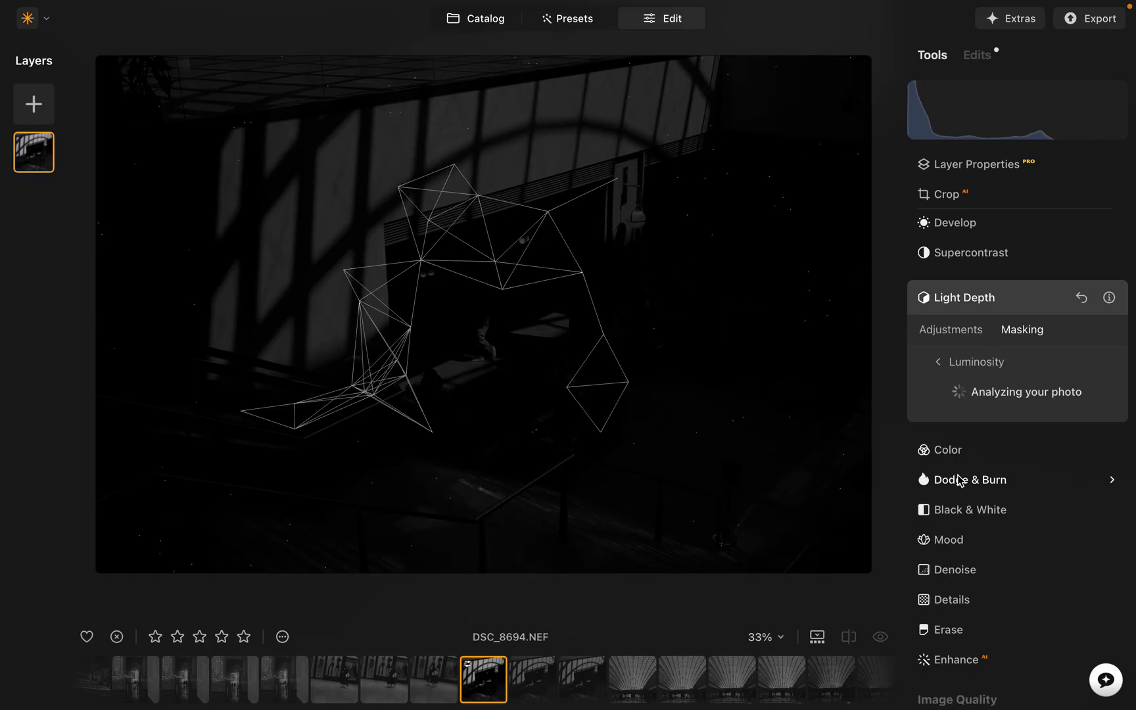
{"action": "left_click_drag", "start_coordinate": [949, 419], "coordinate": [985, 422]}
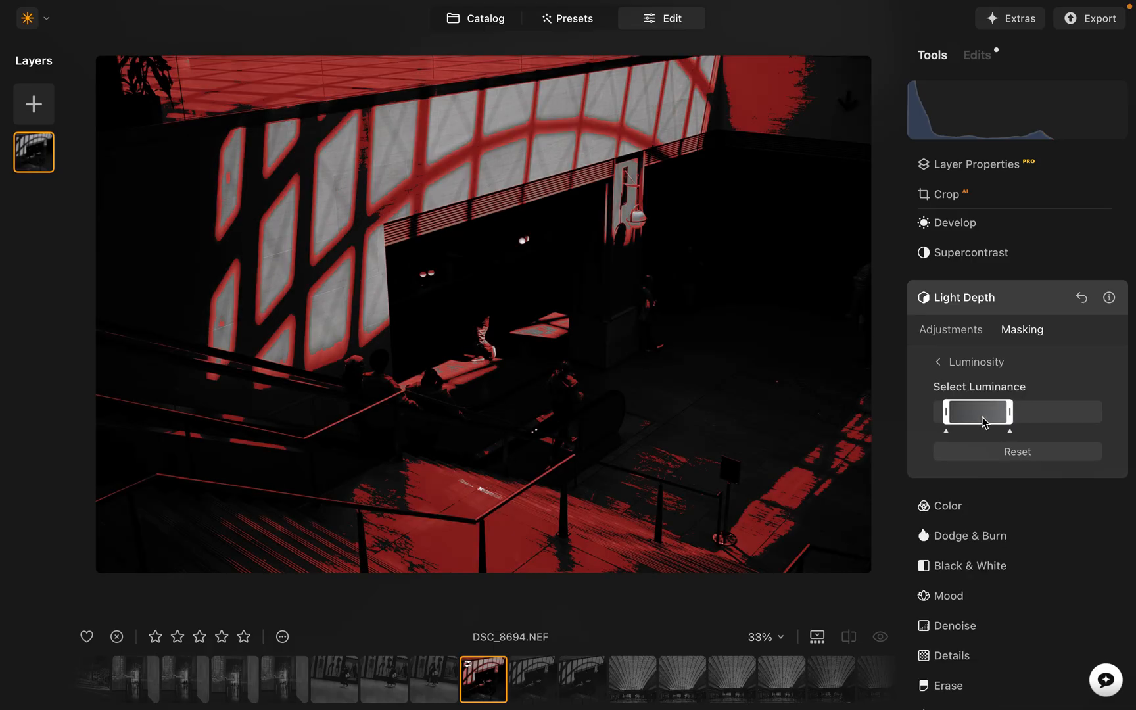
{"action": "left_click_drag", "start_coordinate": [947, 433], "coordinate": [966, 421]}
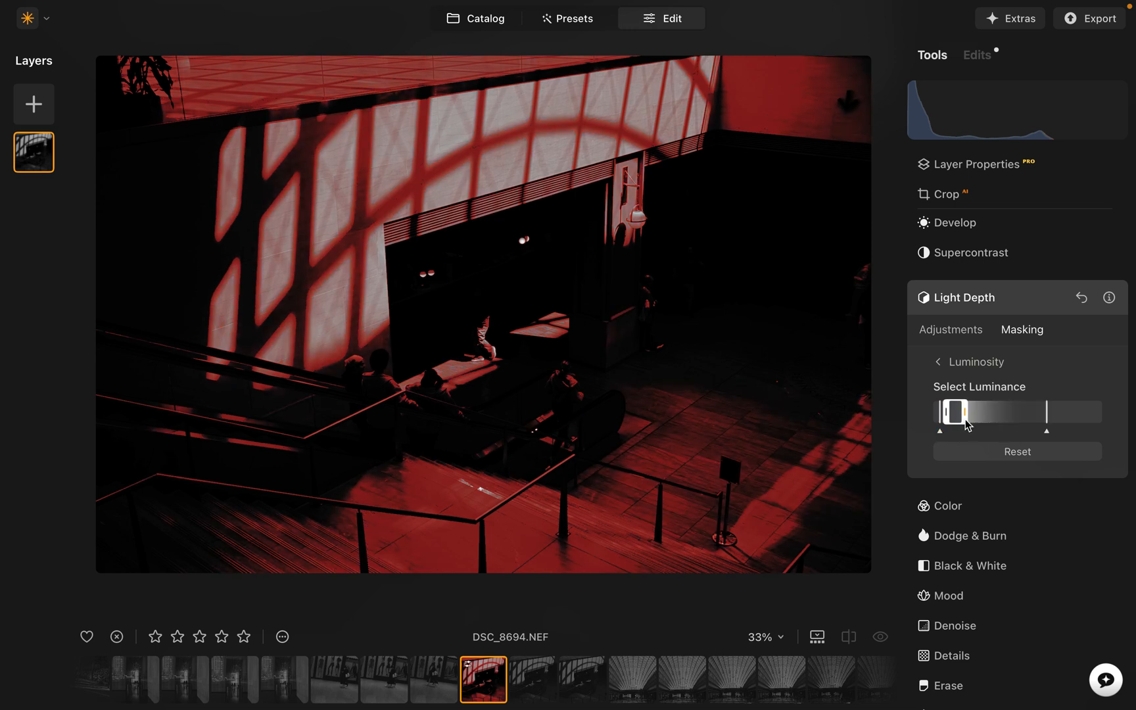
{"action": "left_click_drag", "start_coordinate": [1048, 438], "coordinate": [982, 444]}
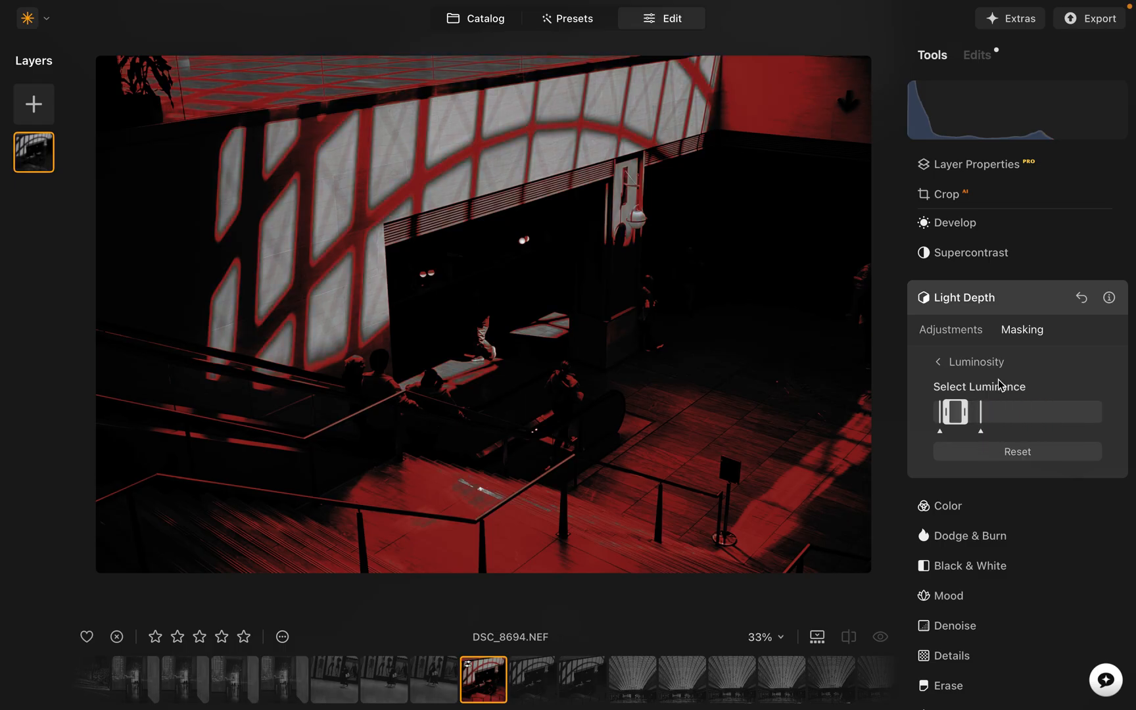
Set the Light Depth amount to 100 for the luminosity mask and place the light's depth point in the foreground.
{"action": "left_click", "coordinate": [954, 330]}
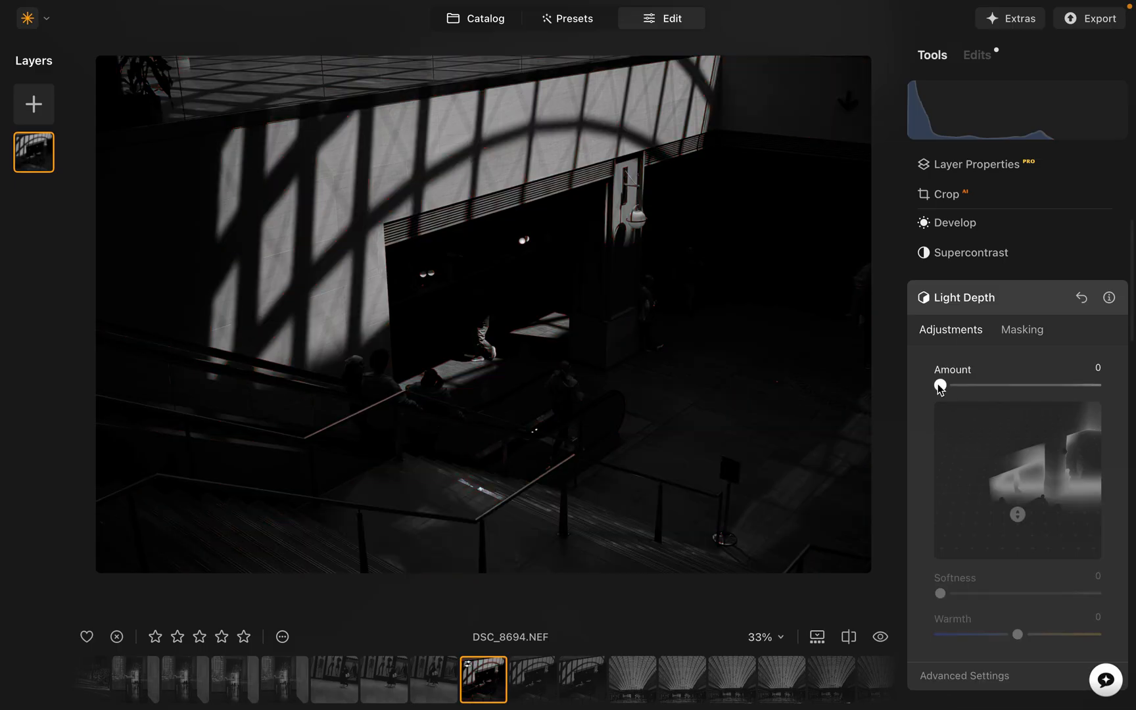
{"action": "left_click_drag", "start_coordinate": [941, 386], "coordinate": [1124, 371]}
{"action": "left_click_drag", "start_coordinate": [1012, 502], "coordinate": [1013, 514]}
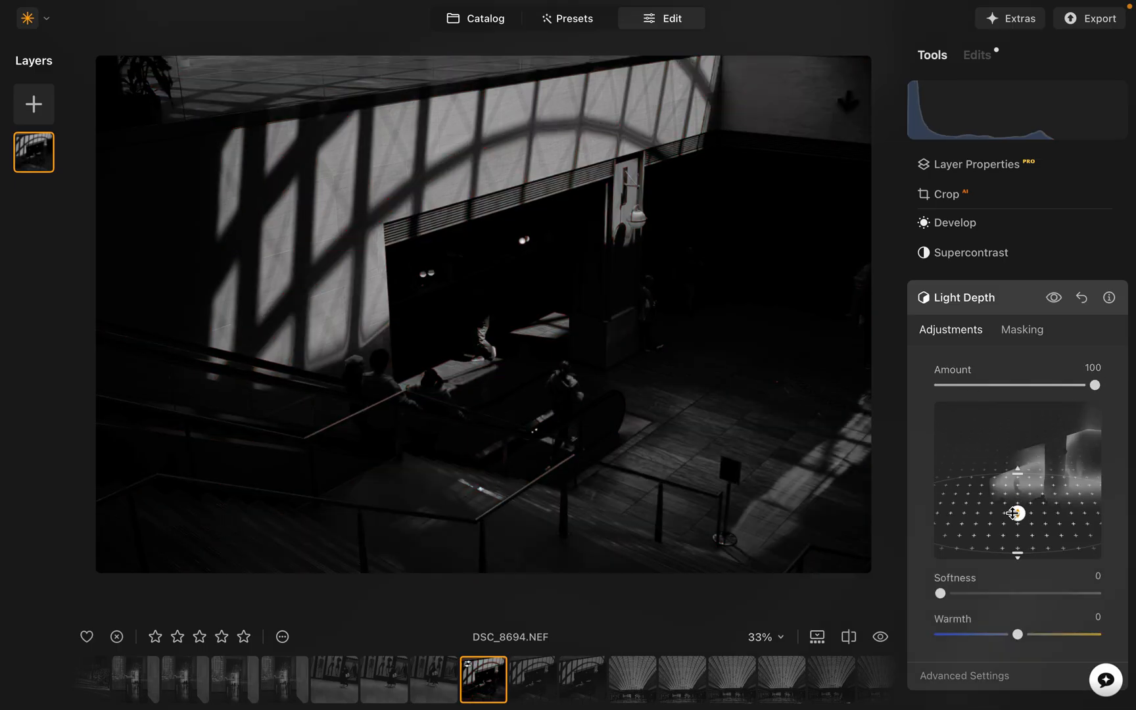